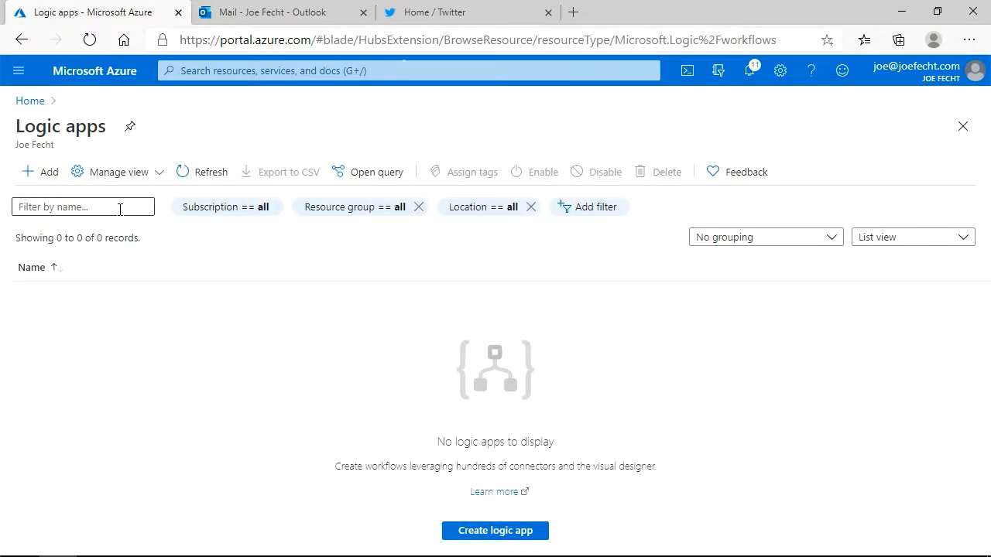
Assign the new logic app to the Skylines resource group and name it SkylinesLA.
{"action": "left_click", "coordinate": [265, 313]}
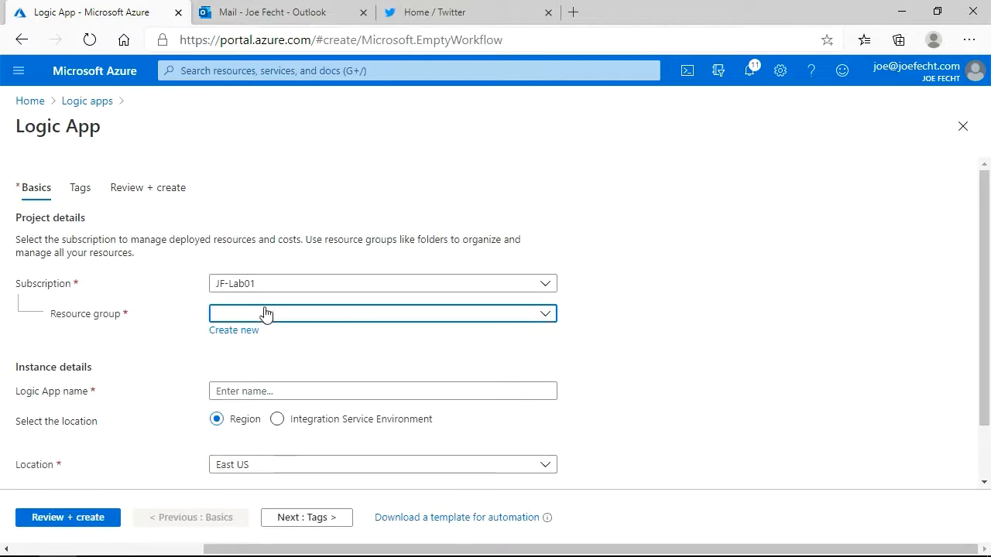
{"action": "scroll", "coordinate": [318, 272], "scroll_direction": "down", "scroll_amount": 5}
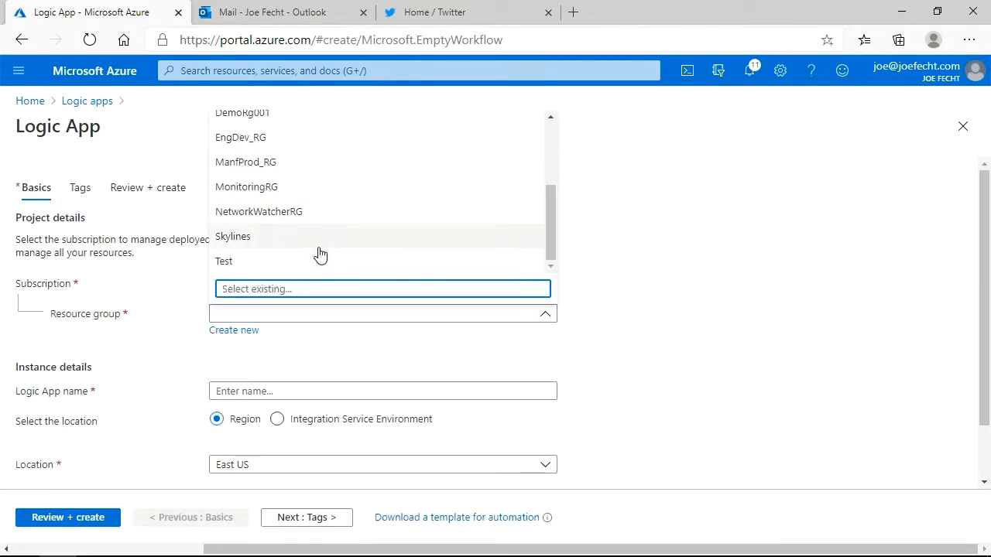
{"action": "left_click", "coordinate": [318, 246]}
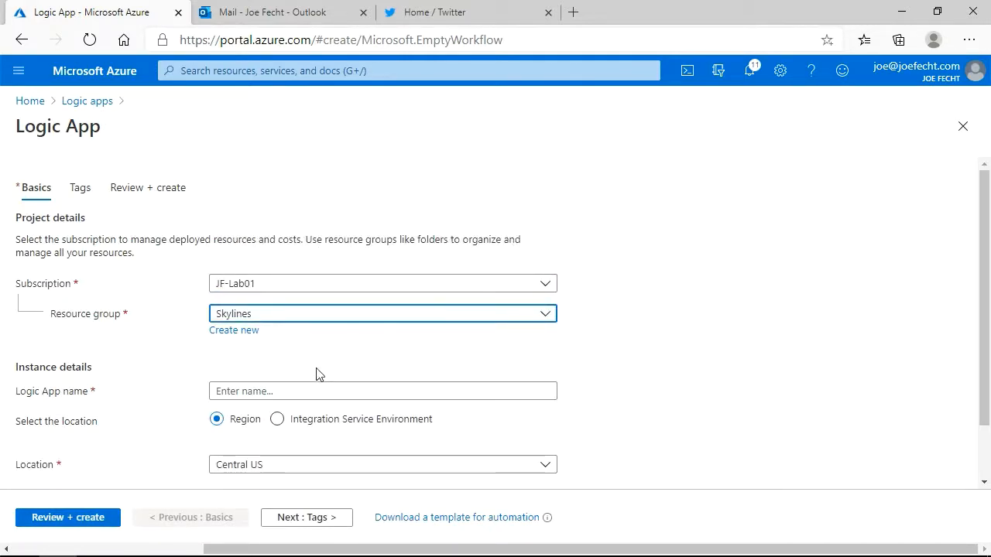
{"action": "scroll", "coordinate": [316, 373], "scroll_direction": "down", "scroll_amount": 1}
{"action": "left_click", "coordinate": [316, 342]}
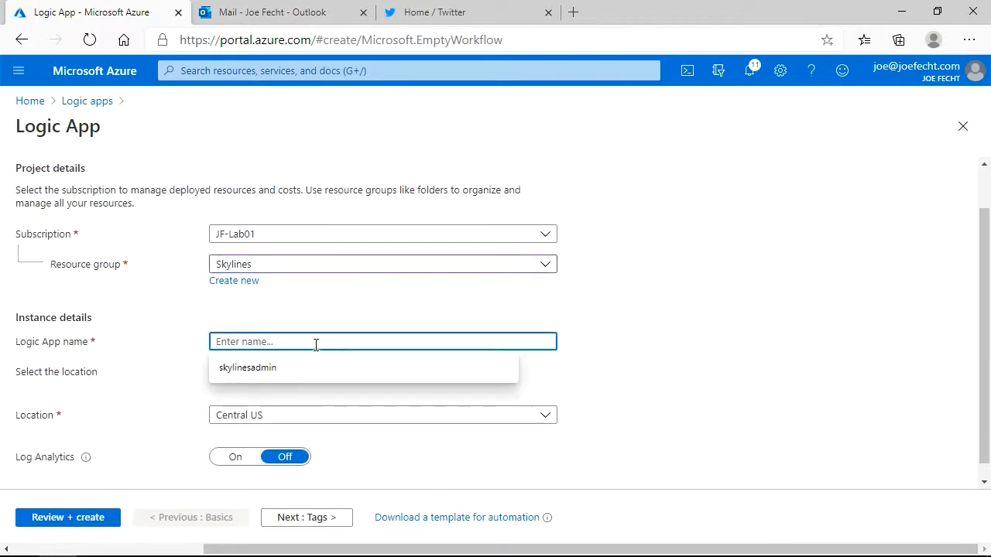
{"action": "type", "text": "SkylinesLA"}
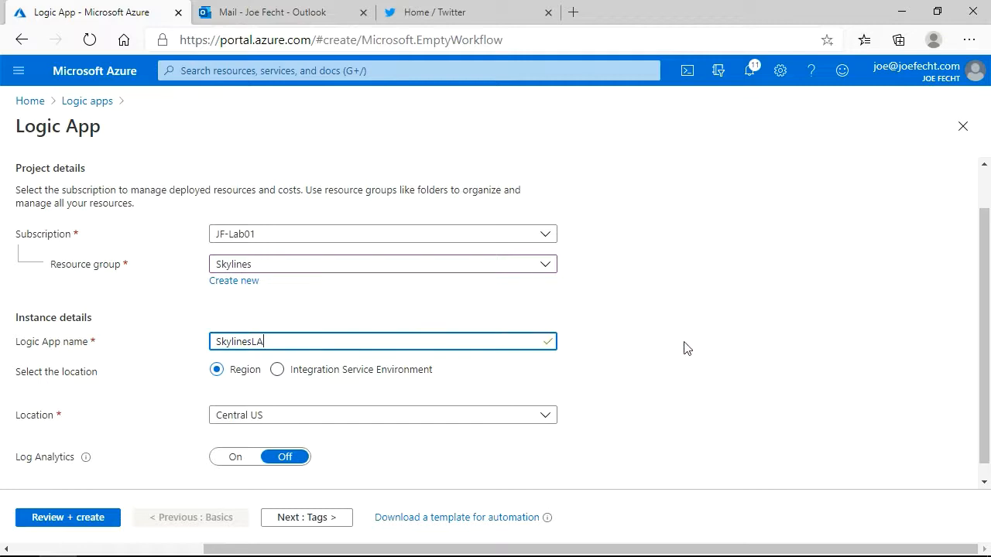
{"action": "left_click", "coordinate": [684, 346]}
{"action": "scroll", "coordinate": [684, 343], "scroll_direction": "down", "scroll_amount": 1}
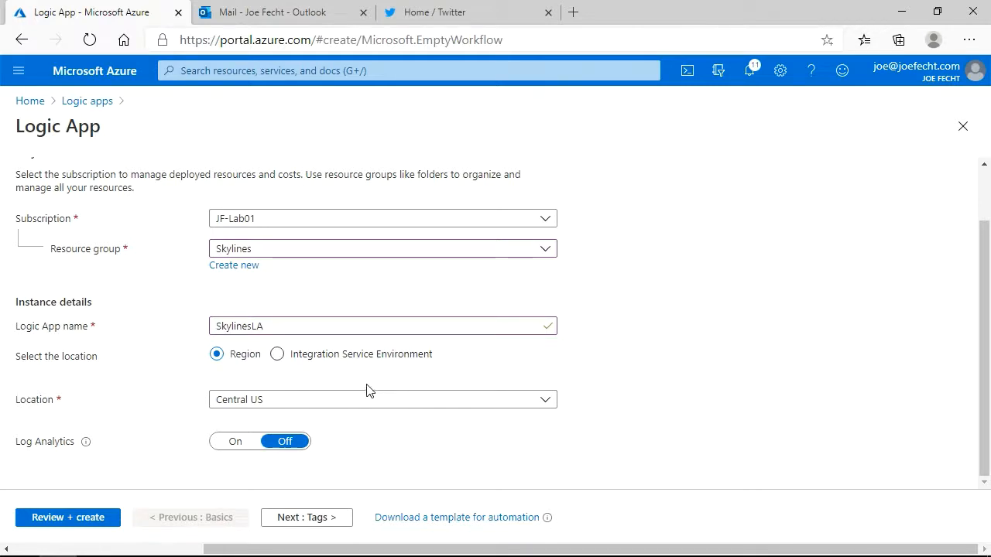
Leave the tags empty, create the logic app, and go to the deployed resource.
{"action": "left_click", "coordinate": [325, 518]}
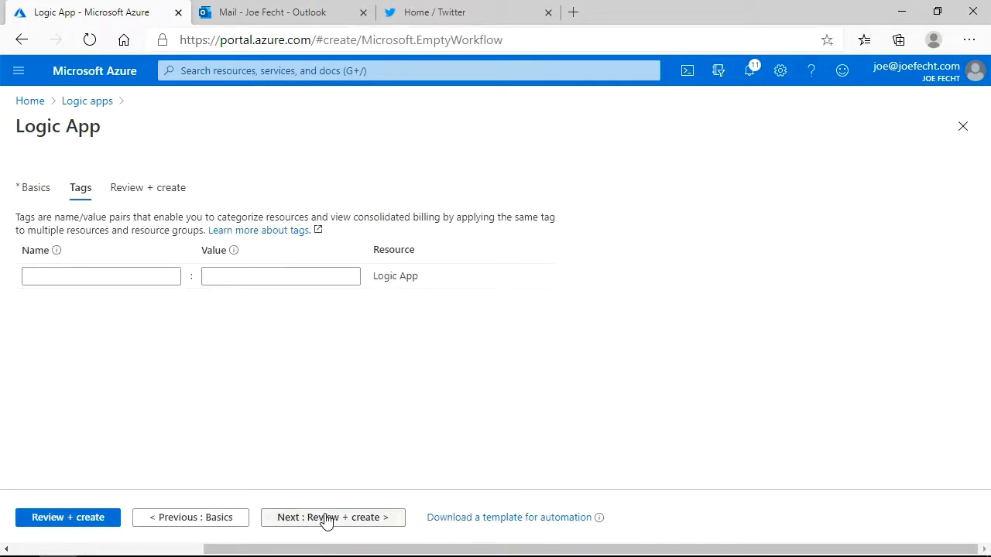
{"action": "left_click", "coordinate": [325, 519]}
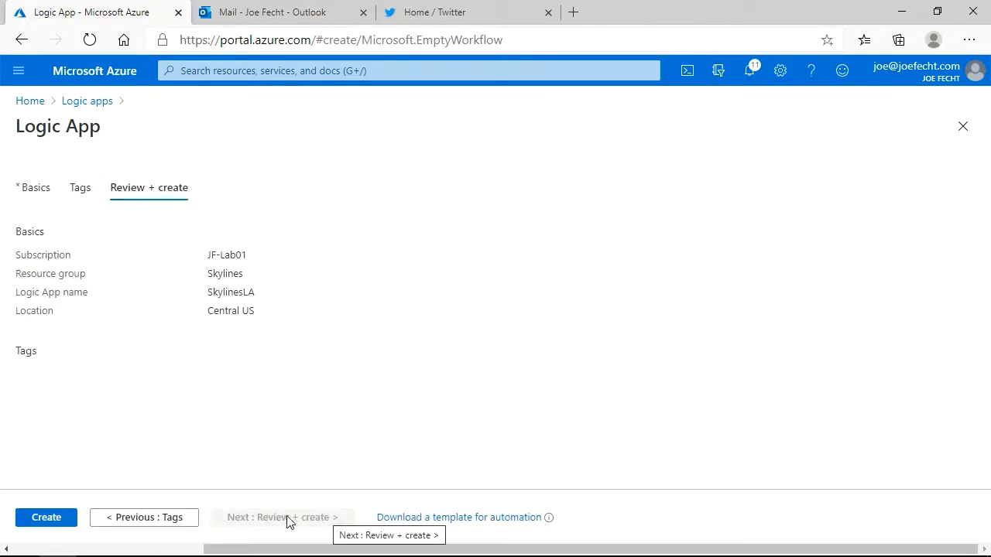
{"action": "left_click", "coordinate": [49, 519]}
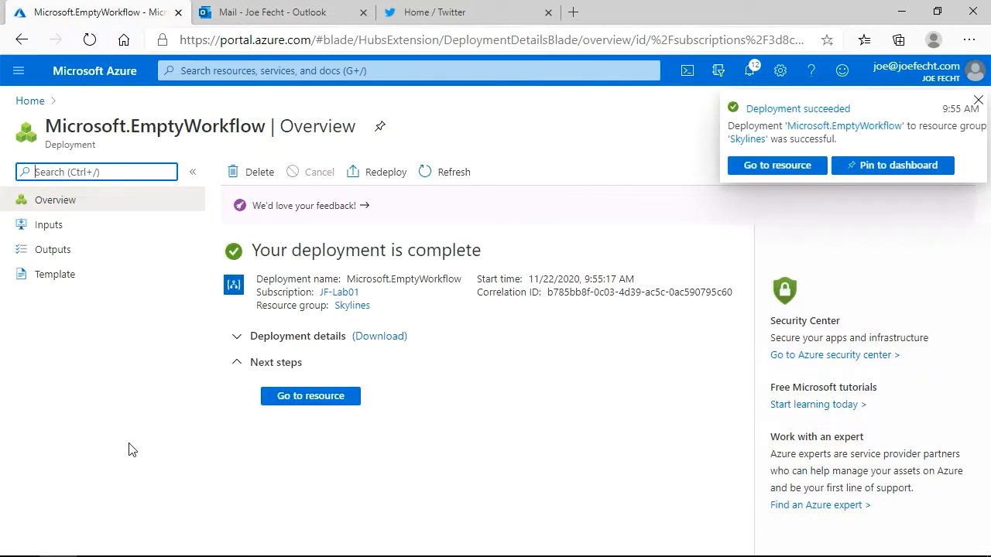
{"action": "left_click", "coordinate": [298, 405]}
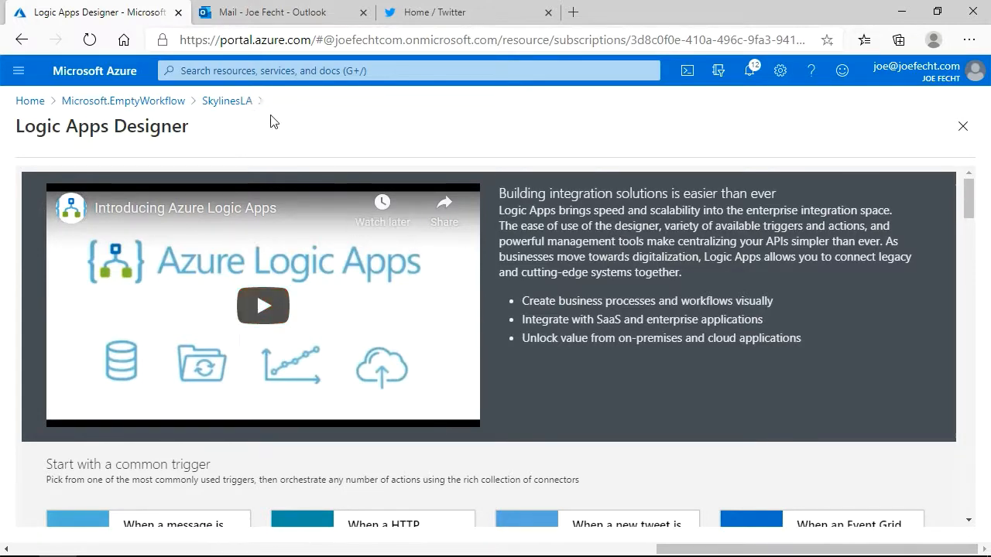
Open the code view of the SkylinesLA logic app and delete its entire default workflow definition.
{"action": "left_click", "coordinate": [246, 102]}
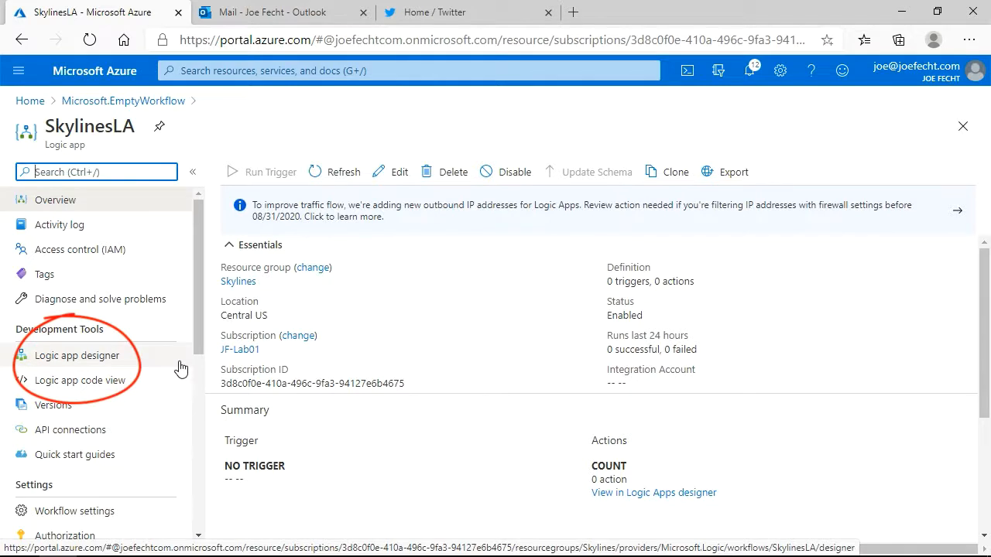
{"action": "scroll", "coordinate": [181, 368], "scroll_direction": "down", "scroll_amount": 1}
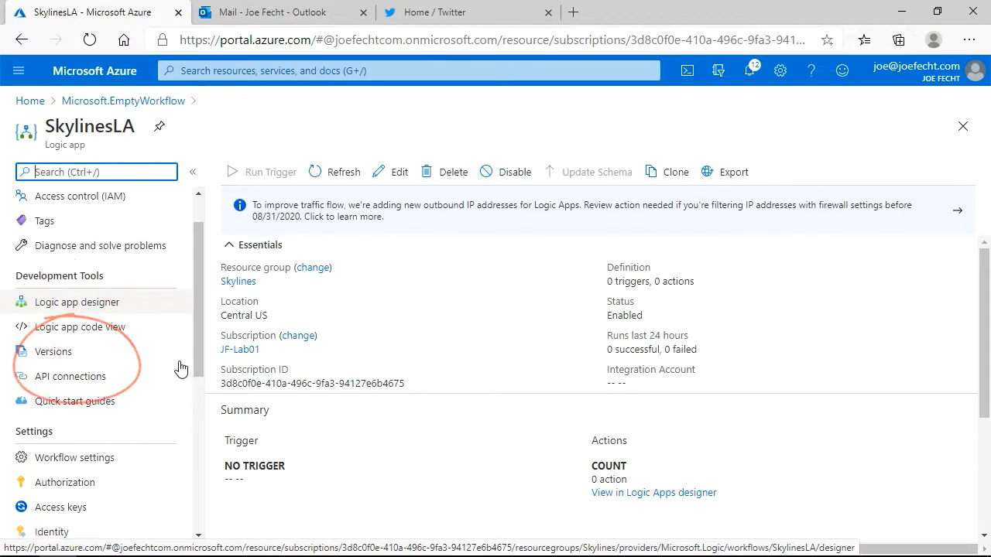
{"action": "scroll", "coordinate": [180, 368], "scroll_direction": "down", "scroll_amount": 2}
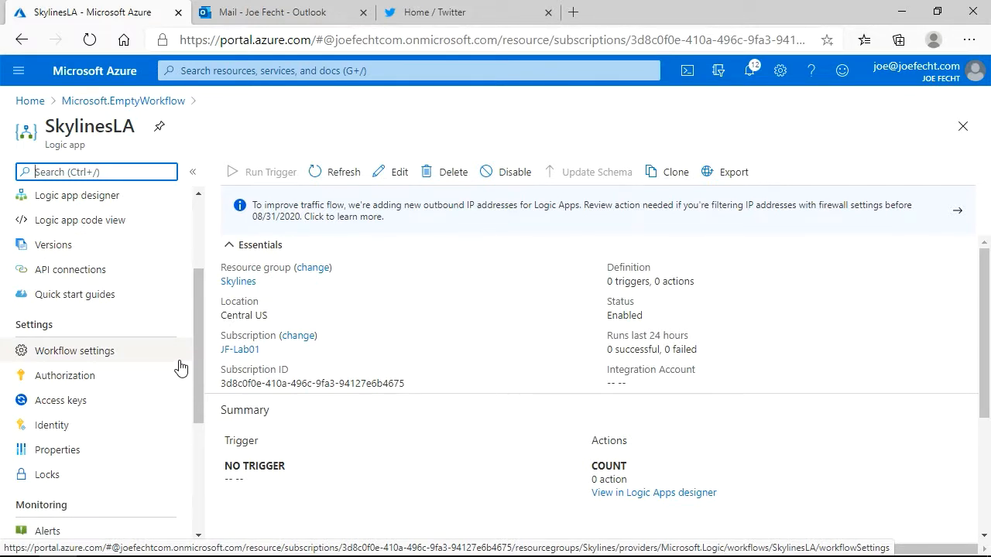
{"action": "scroll", "coordinate": [181, 368], "scroll_direction": "up", "scroll_amount": 3}
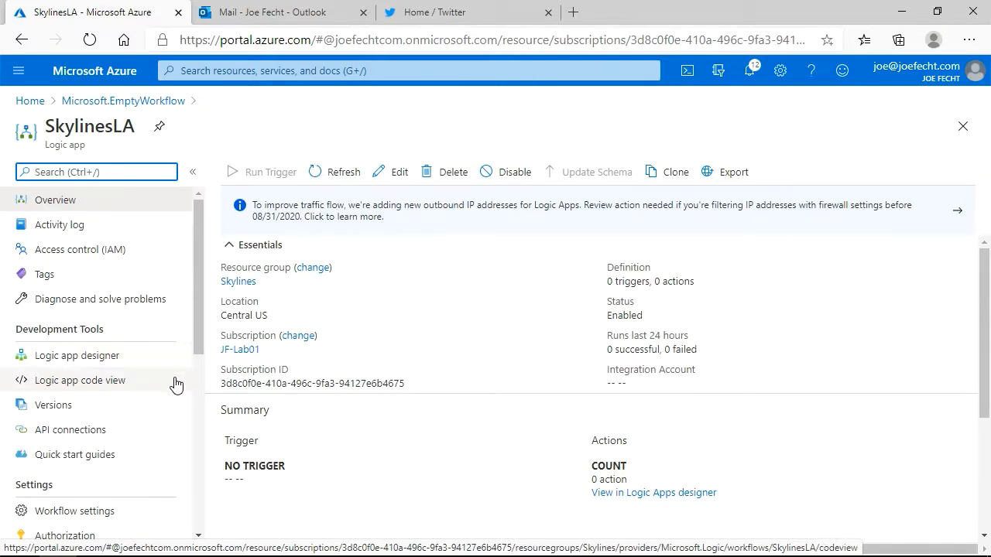
{"action": "left_click", "coordinate": [176, 382]}
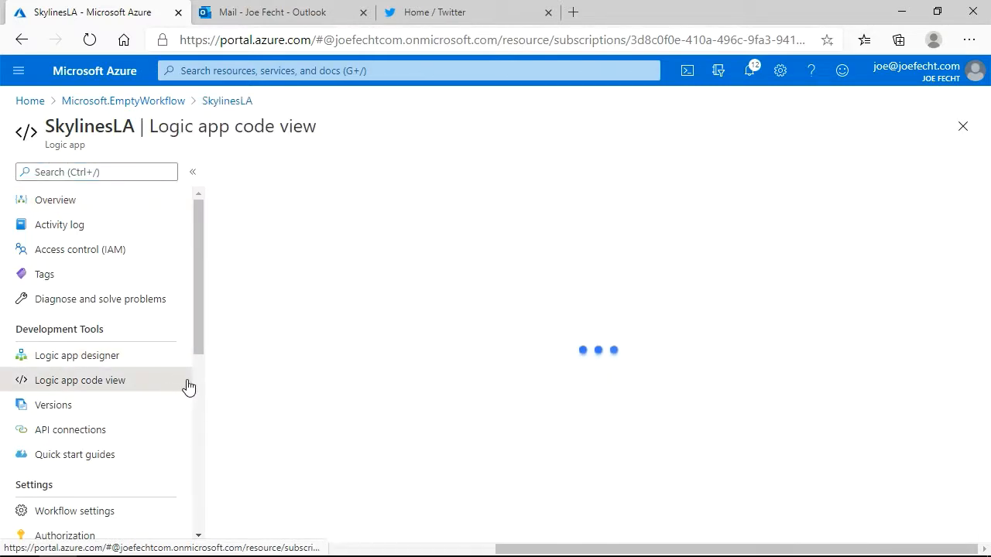
{"action": "left_click_drag", "start_coordinate": [343, 360], "coordinate": [186, 175]}
{"action": "key", "text": "Delete"}
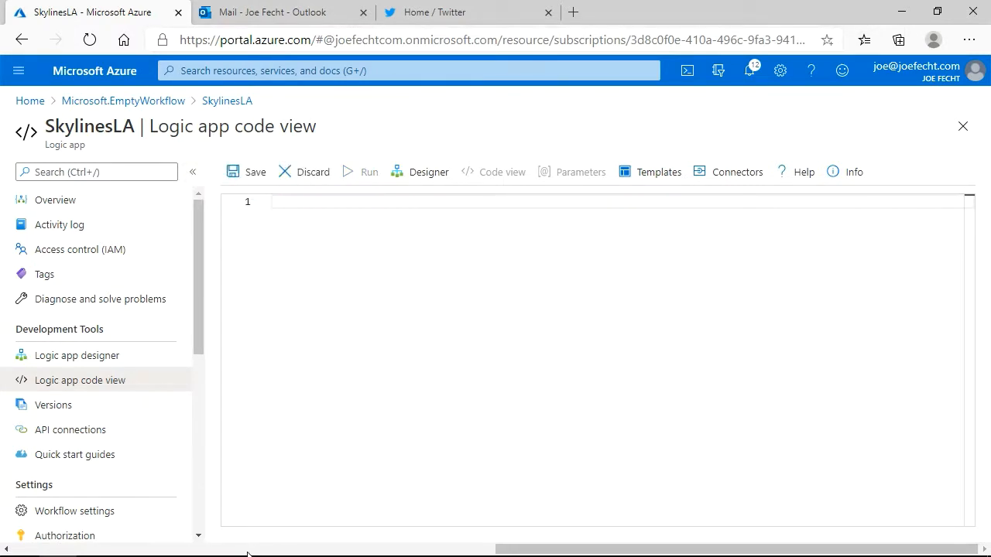
Switch to Visual Studio Code and copy the entire contents of SkylinesLogicApp.json.
{"action": "left_click", "coordinate": [206, 544]}
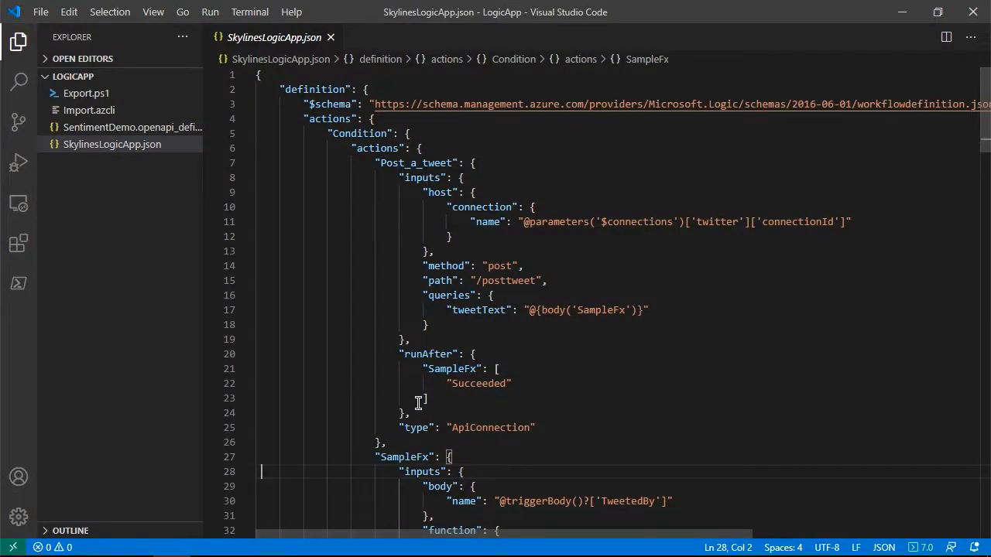
{"action": "left_click", "coordinate": [418, 398]}
{"action": "key", "text": "ctrl+a"}
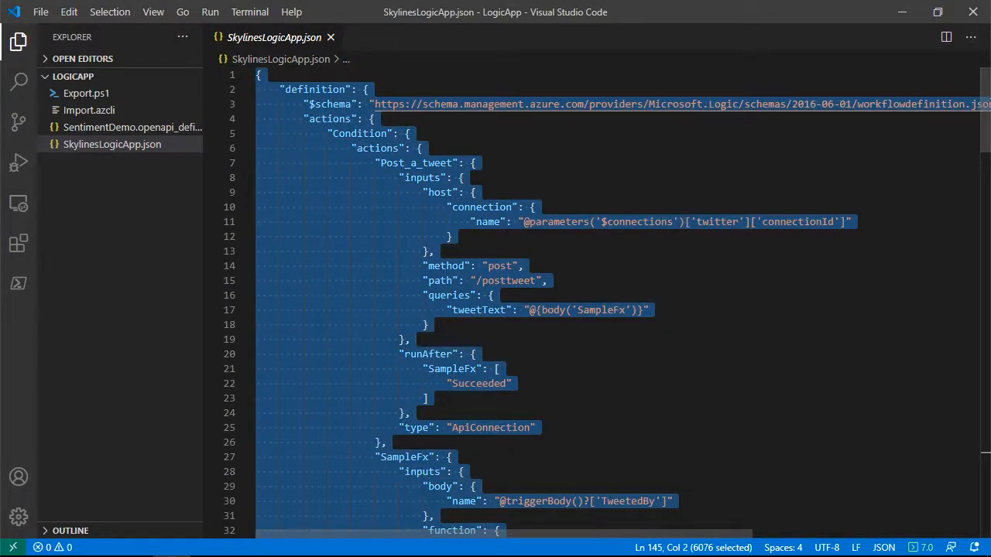
Return to the Azure portal in the browser, paste the copied JSON into the empty code view, and save the logic app.
{"action": "left_click", "coordinate": [58, 541]}
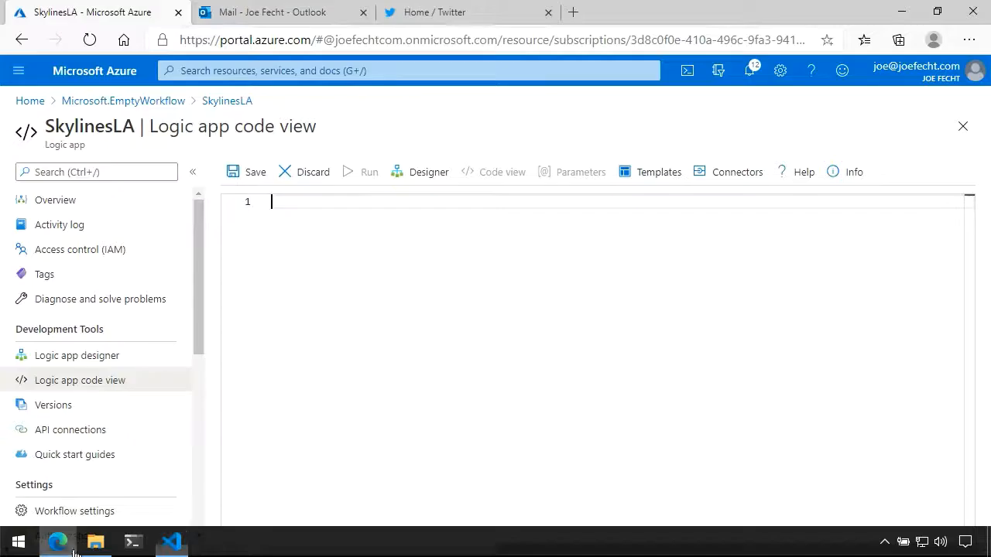
{"action": "left_click", "coordinate": [360, 347]}
{"action": "key", "text": "ctrl+v"}
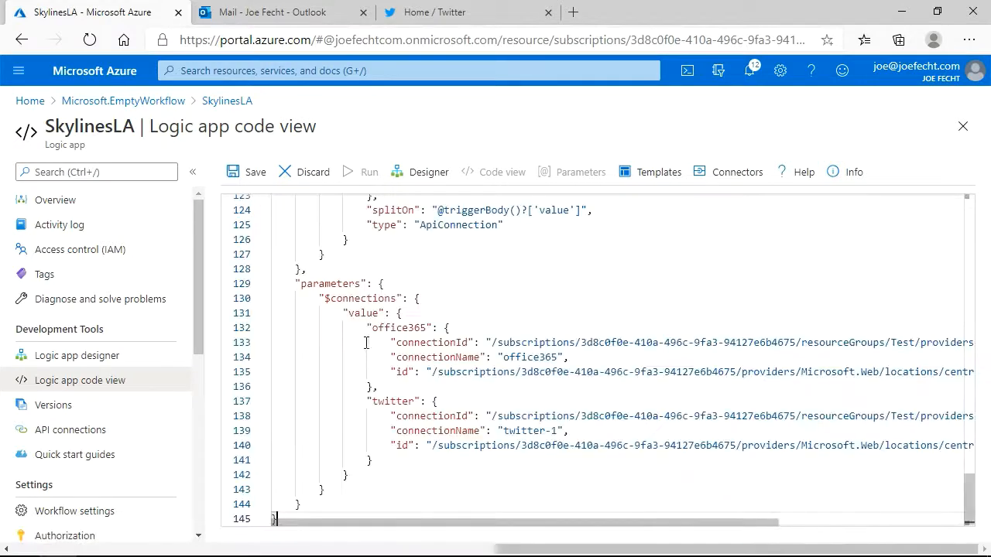
{"action": "left_click", "coordinate": [250, 173]}
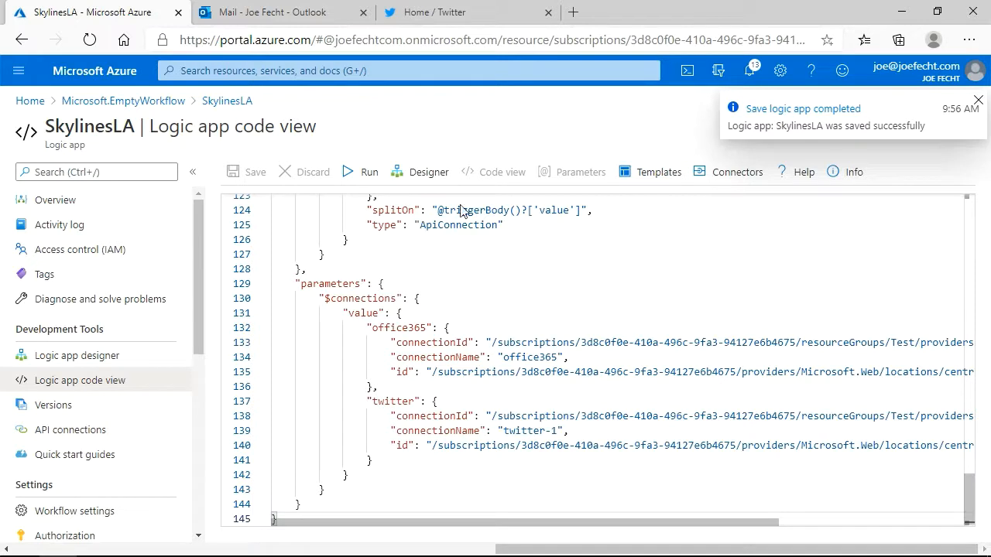
Examine the workflow in the designer, including the new-tweet trigger, the condition, and the actions in its True and False branches.
{"action": "left_click", "coordinate": [438, 174]}
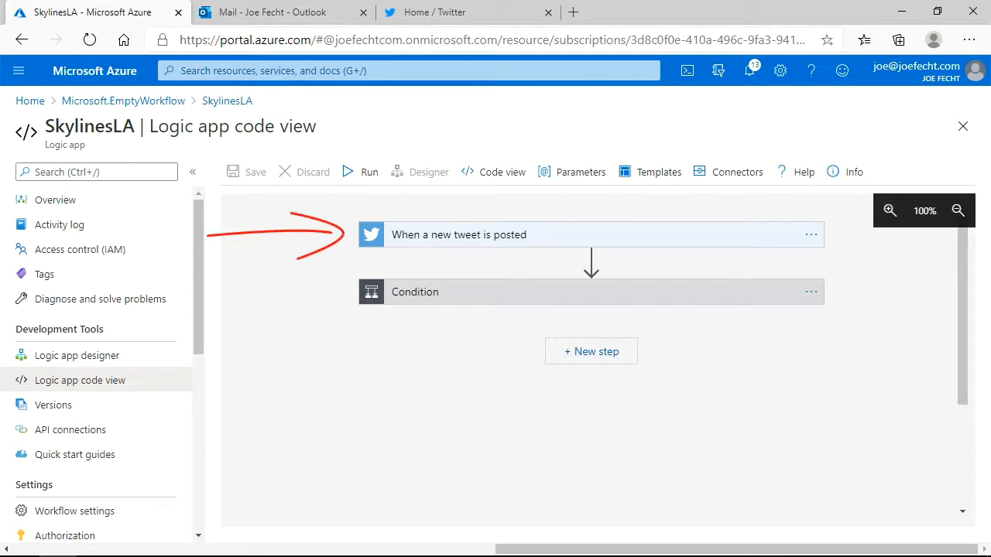
{"action": "left_click", "coordinate": [511, 236]}
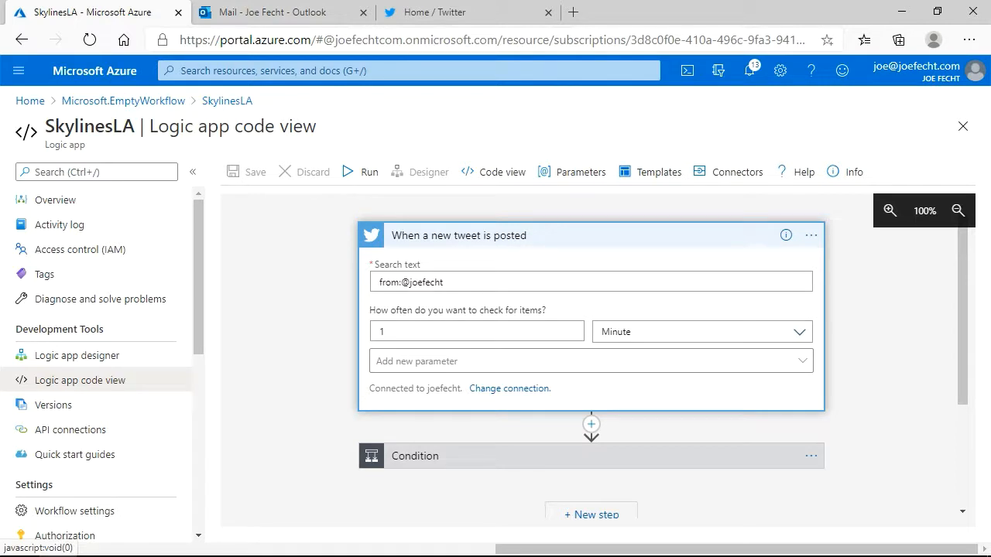
{"action": "scroll", "coordinate": [591, 360], "scroll_direction": "down", "scroll_amount": 2}
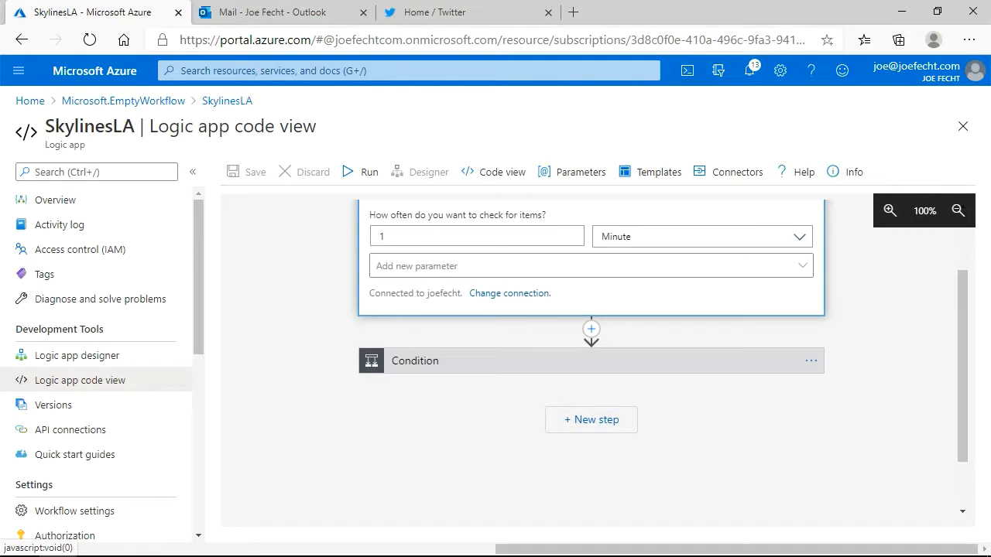
{"action": "left_click", "coordinate": [511, 361]}
{"action": "scroll", "coordinate": [591, 353], "scroll_direction": "down", "scroll_amount": 2}
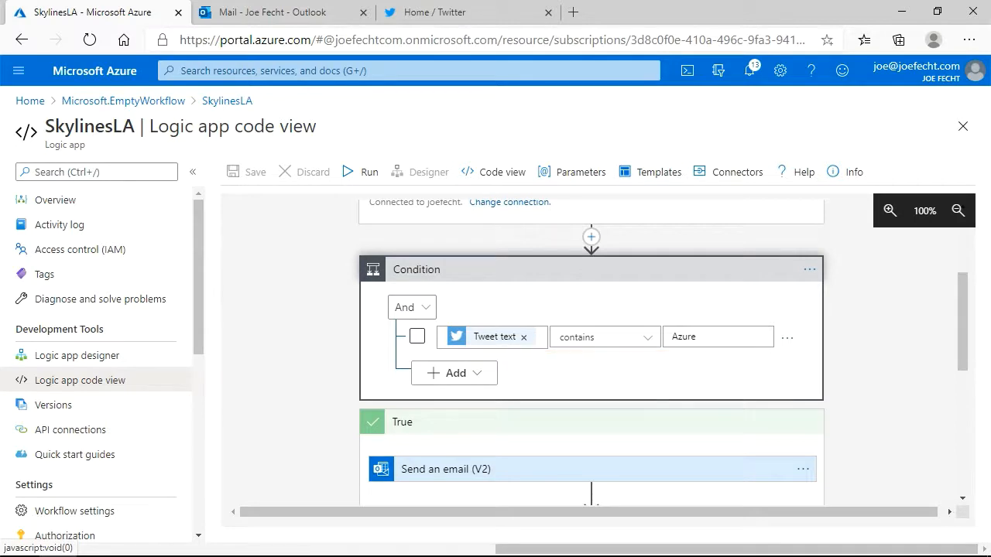
{"action": "scroll", "coordinate": [592, 352], "scroll_direction": "down", "scroll_amount": 2}
{"action": "scroll", "coordinate": [591, 353], "scroll_direction": "down", "scroll_amount": 2}
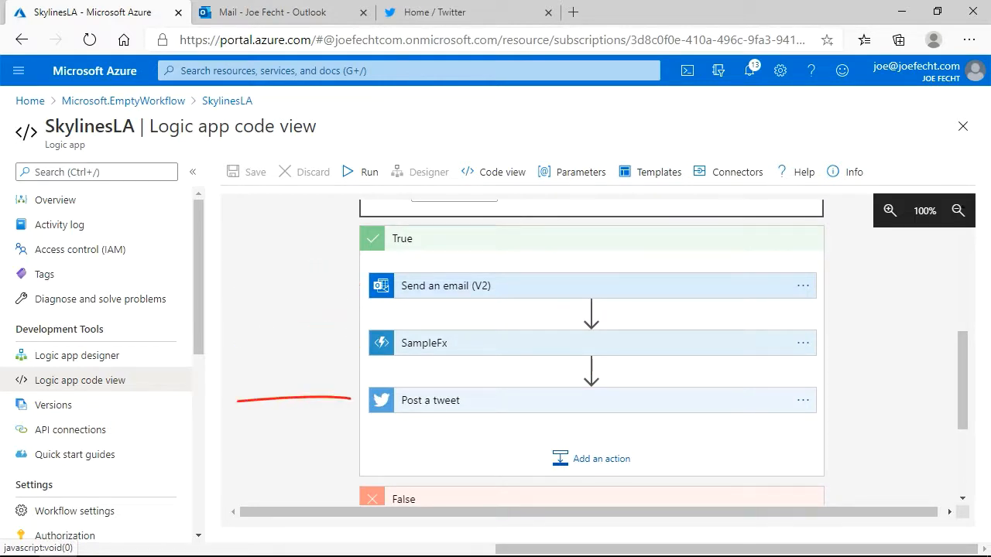
{"action": "scroll", "coordinate": [592, 353], "scroll_direction": "down", "scroll_amount": 1}
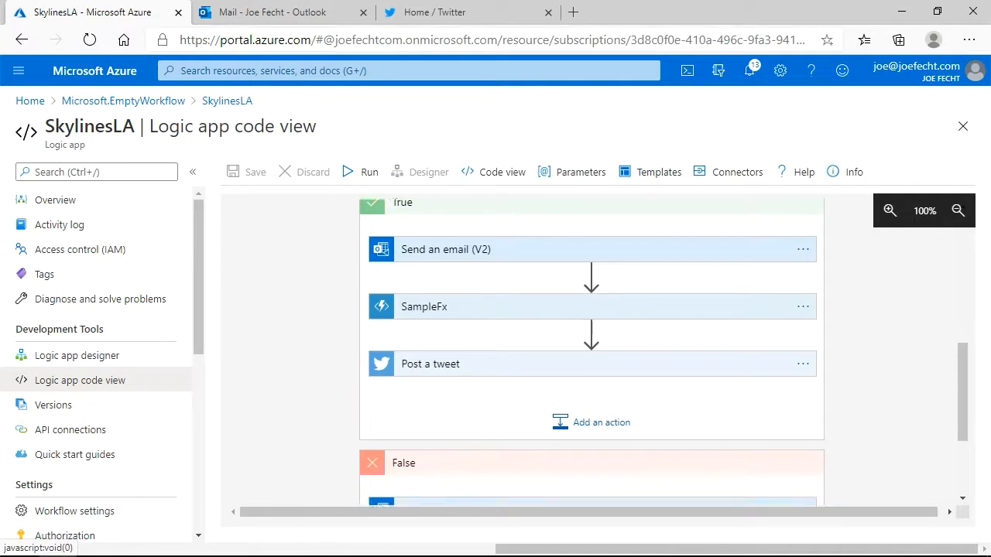
{"action": "scroll", "coordinate": [592, 353], "scroll_direction": "down", "scroll_amount": 1}
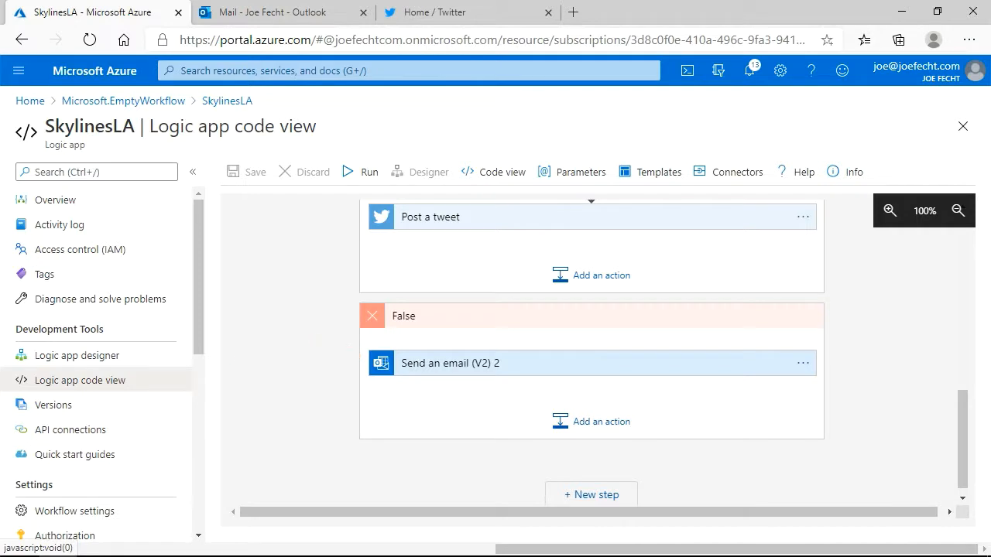
Check the Outlook inbox, switch to Twitter, and post the tweet "Sample tweet. Azure!!".
{"action": "left_click", "coordinate": [326, 16]}
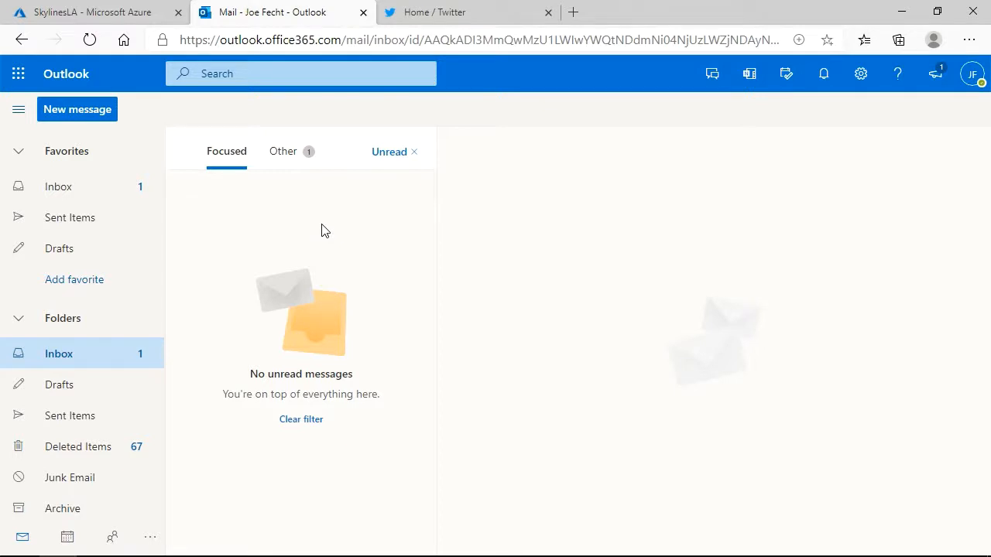
{"action": "left_click", "coordinate": [426, 13]}
{"action": "left_click", "coordinate": [433, 122]}
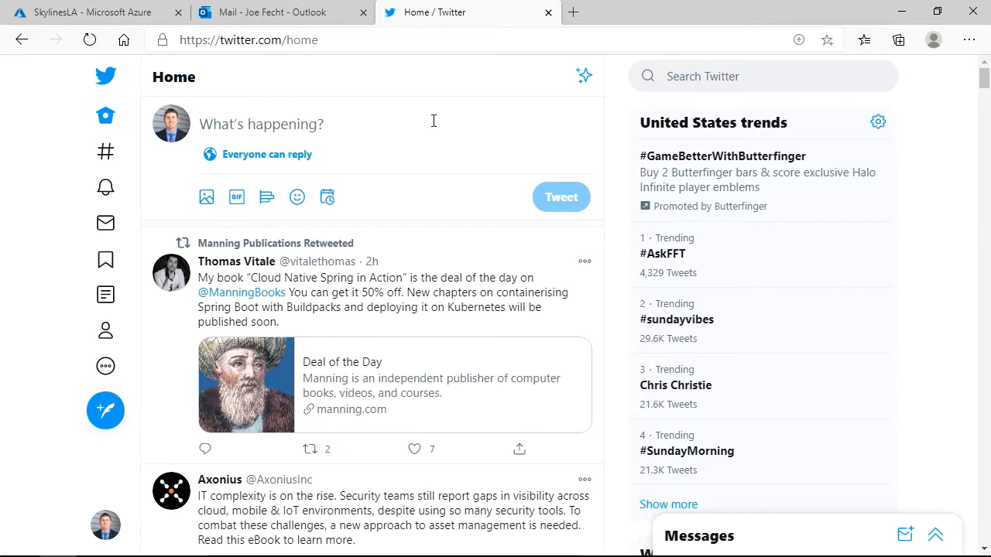
{"action": "type", "text": "Sample twee"}
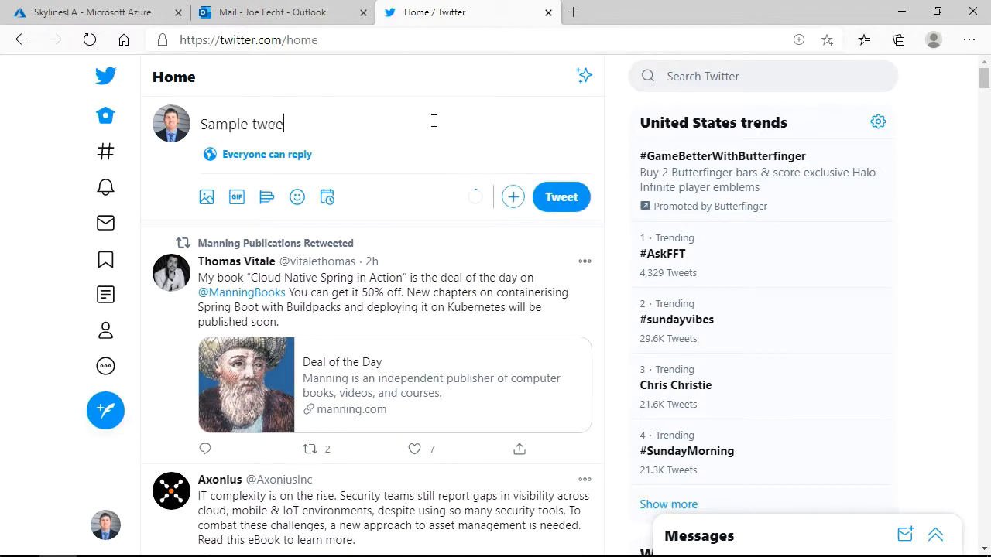
{"action": "type", "text": "t.  Azure!!"}
{"action": "left_click", "coordinate": [569, 197]}
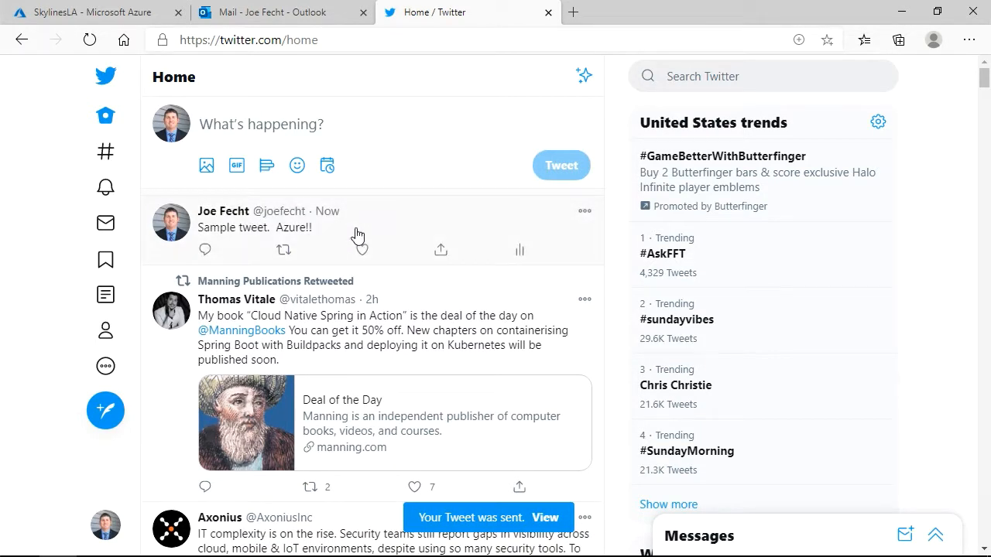
Run the SkylinesLA logic app in the Azure portal and check the Outlook inbox for its notification email.
{"action": "left_click", "coordinate": [148, 18]}
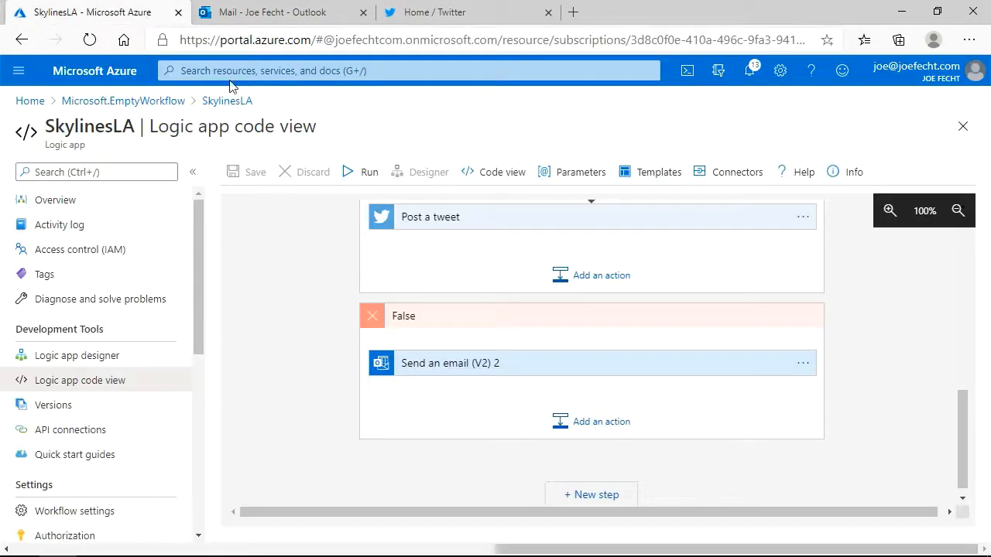
{"action": "left_click", "coordinate": [348, 171]}
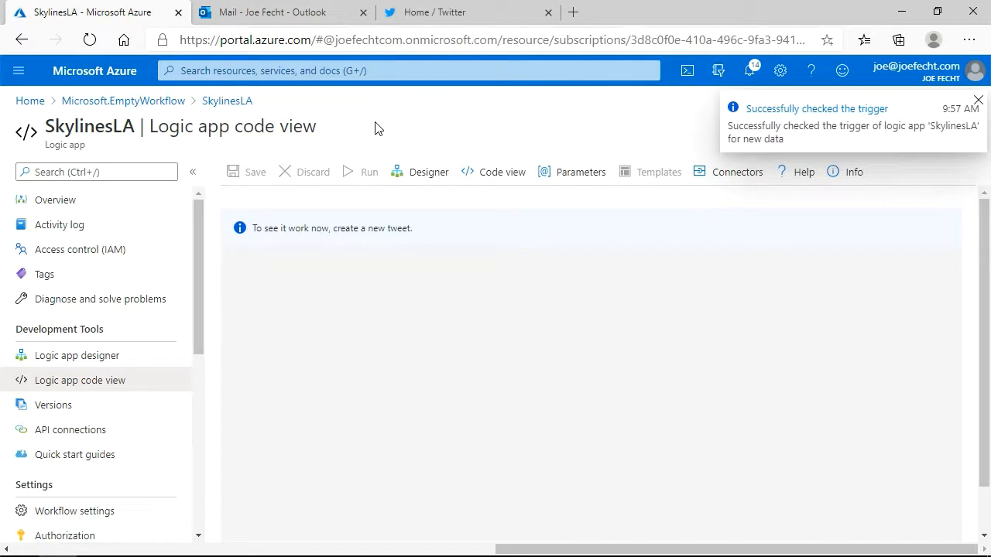
{"action": "left_click", "coordinate": [261, 23]}
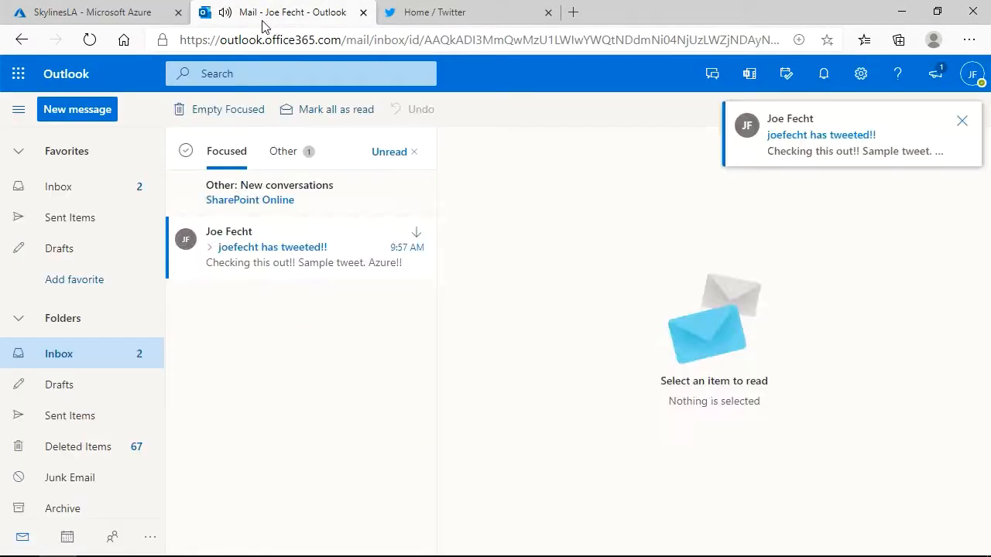
Read the tweet notification email in Outlook, refresh the Twitter home feed, and open the image link in the newest tweet.
{"action": "left_click", "coordinate": [308, 250]}
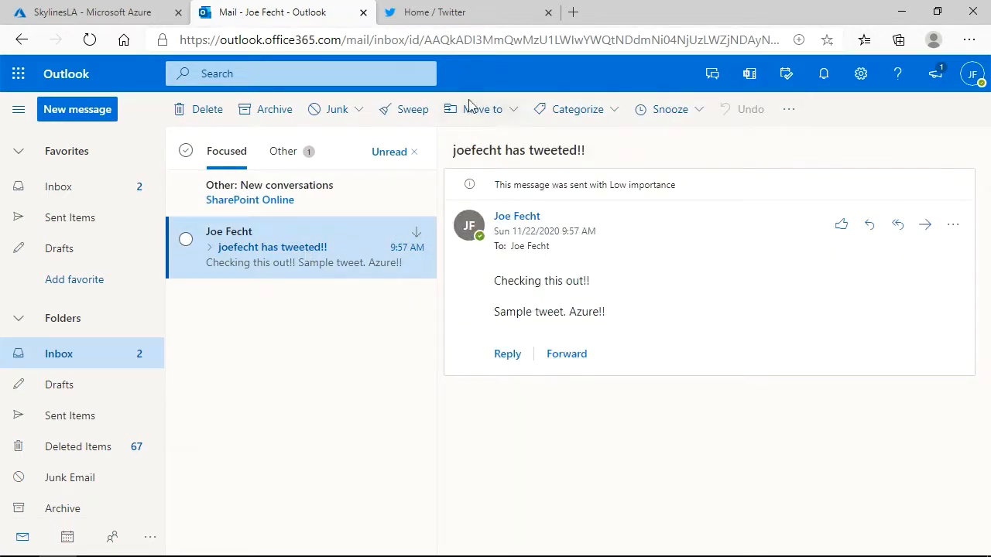
{"action": "left_click", "coordinate": [454, 23]}
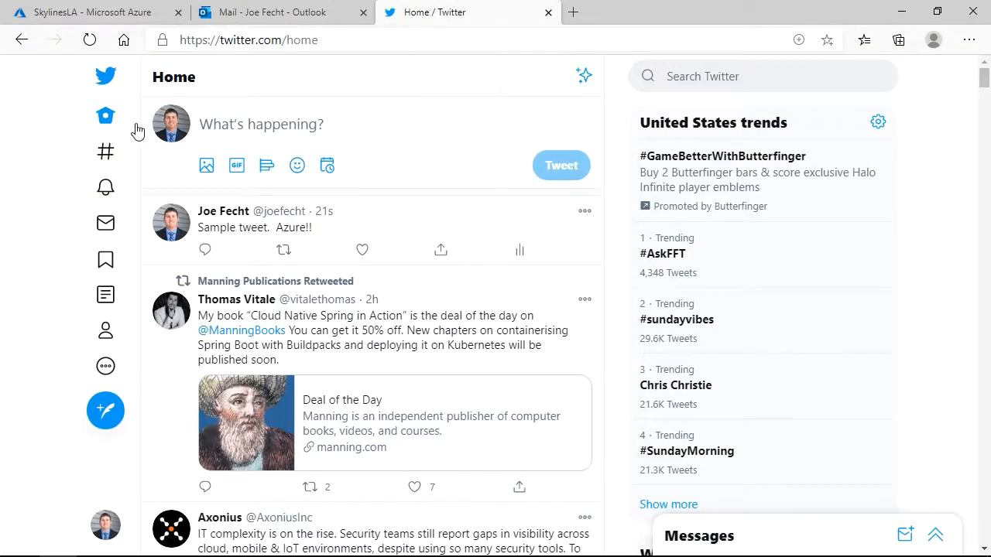
{"action": "left_click", "coordinate": [109, 116]}
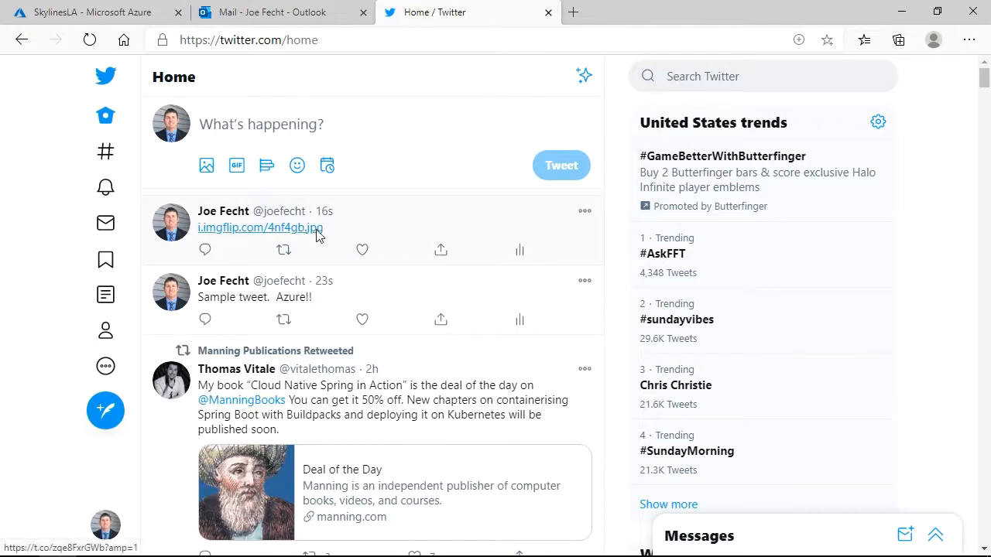
{"action": "left_click", "coordinate": [322, 230]}
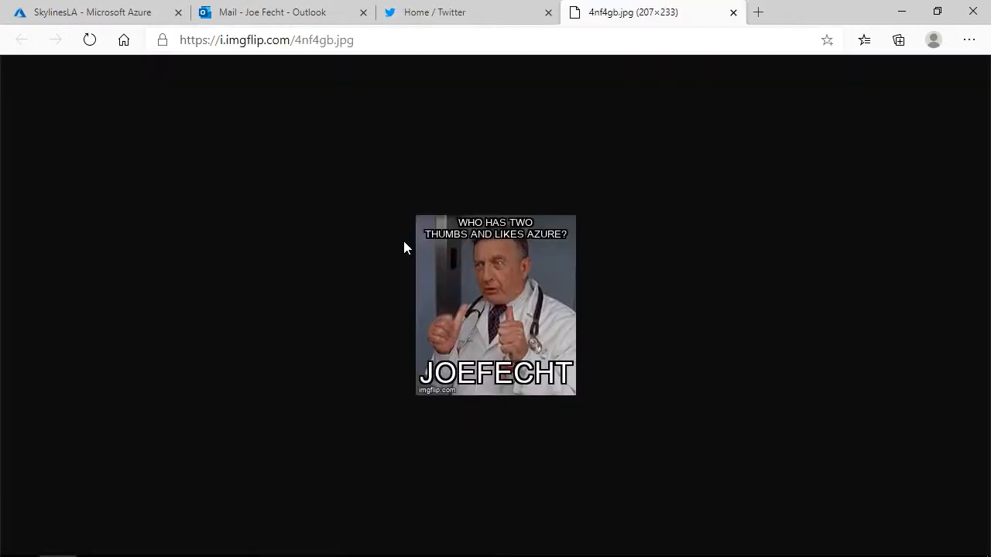
Review the completed run's condition and True branch actions in the Azure portal, and compare them with the meme image from the tweet.
{"action": "left_click", "coordinate": [460, 17]}
{"action": "left_click", "coordinate": [140, 17]}
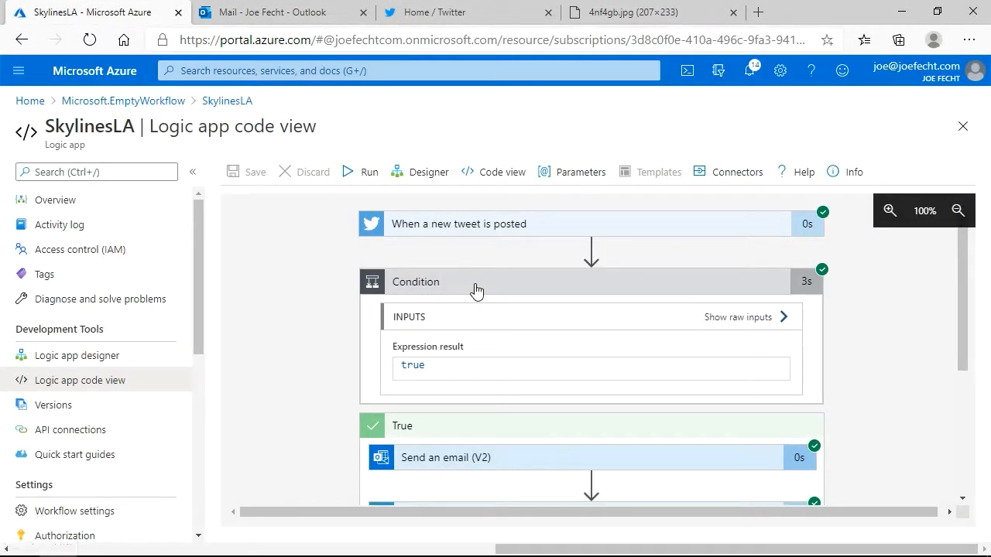
{"action": "scroll", "coordinate": [476, 290], "scroll_direction": "down", "scroll_amount": 2}
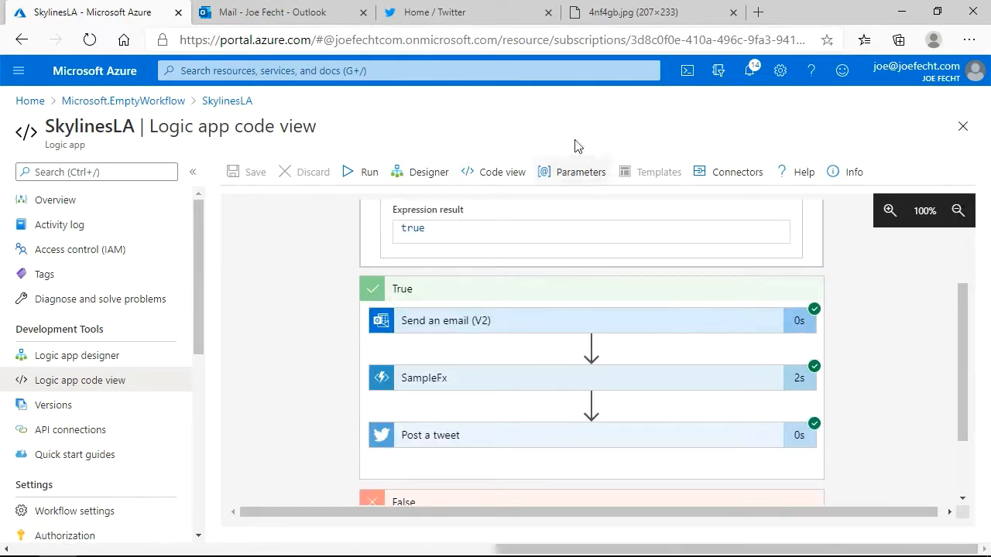
{"action": "left_click", "coordinate": [592, 25]}
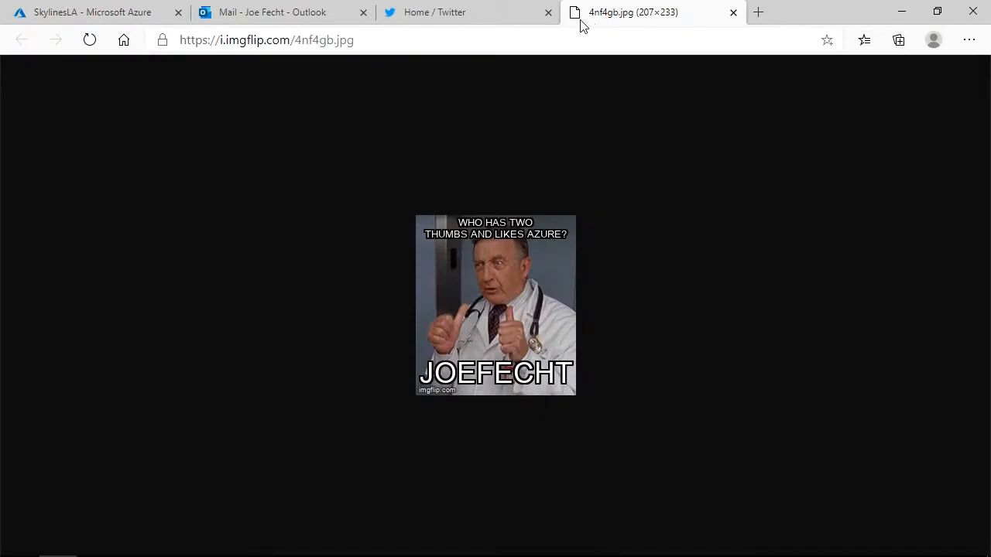
{"action": "left_click", "coordinate": [118, 14]}
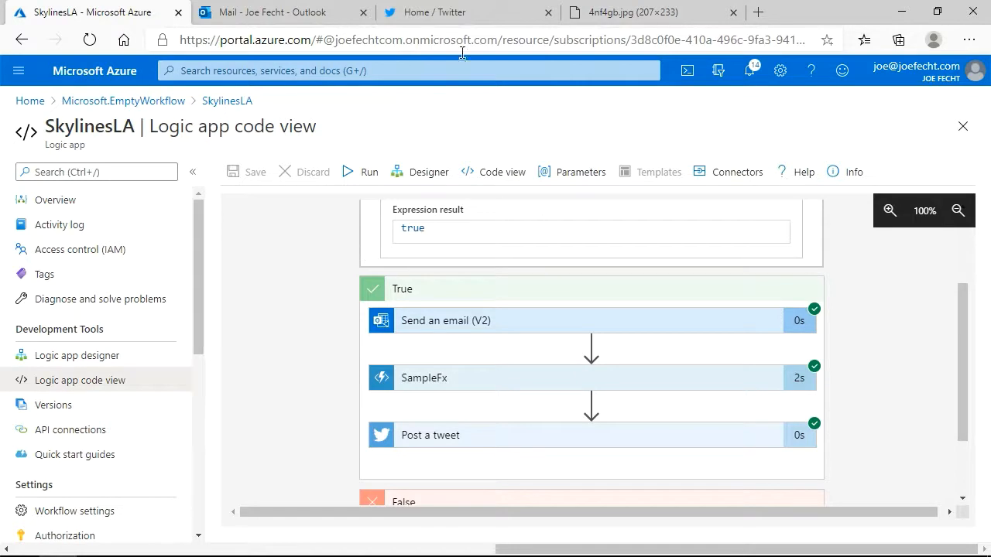
Switch to Twitter and post the tweet "Sample tweet. Without any fun words".
{"action": "left_click", "coordinate": [451, 11]}
{"action": "left_click", "coordinate": [296, 125]}
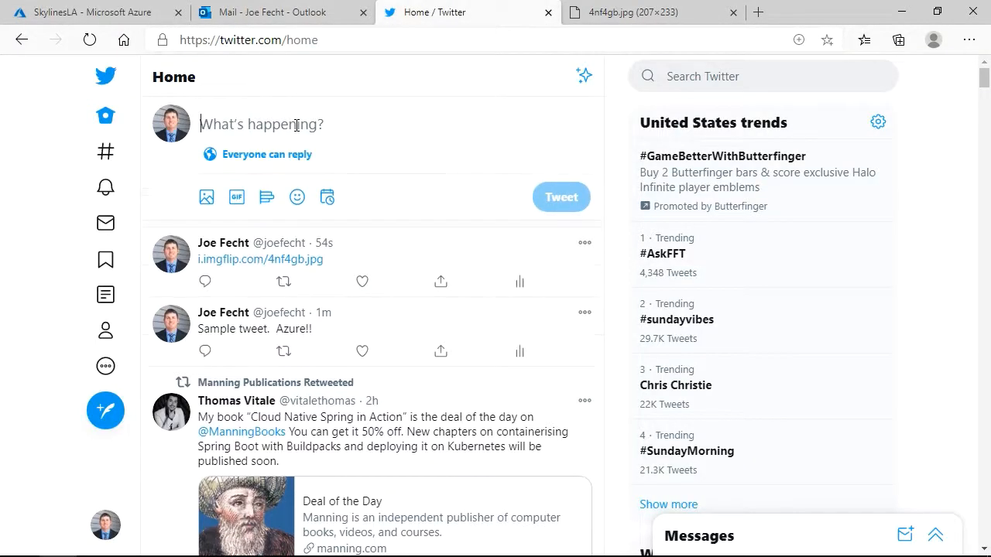
{"action": "type", "text": "Sample twee"}
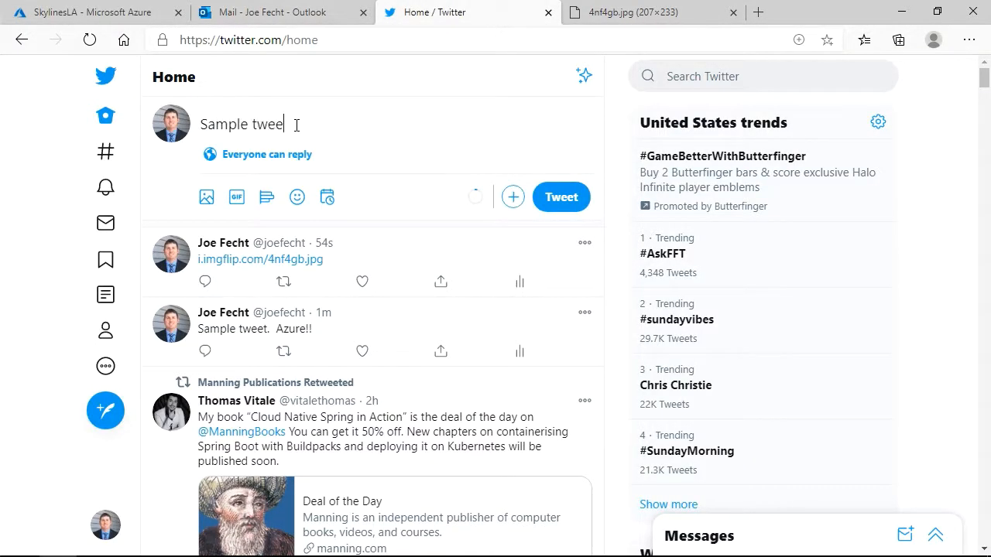
{"action": "type", "text": "t. Without any fun words"}
{"action": "left_click", "coordinate": [567, 202]}
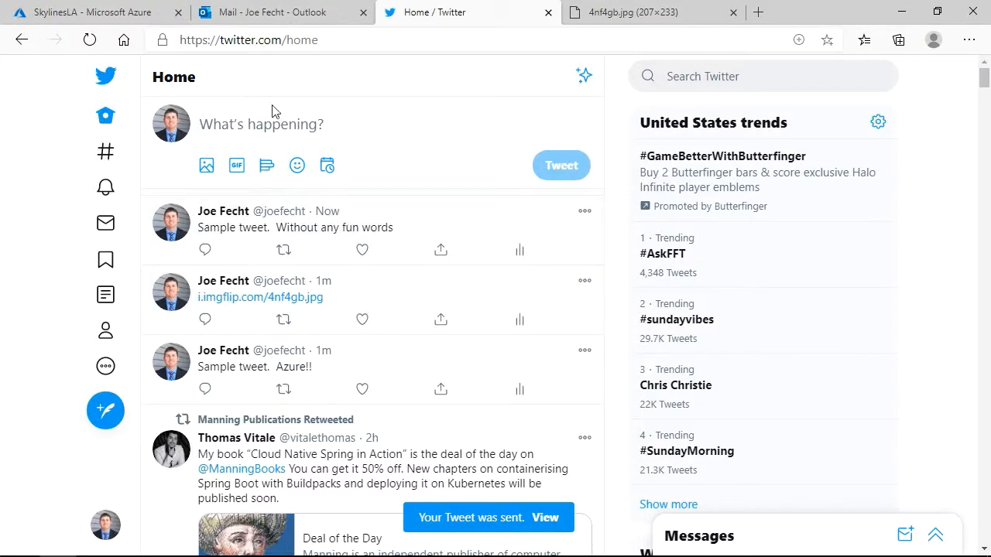
Run the SkylinesLA logic app in the Azure portal, and compare the newest notification email in Outlook with the Twitter feed.
{"action": "left_click", "coordinate": [128, 17]}
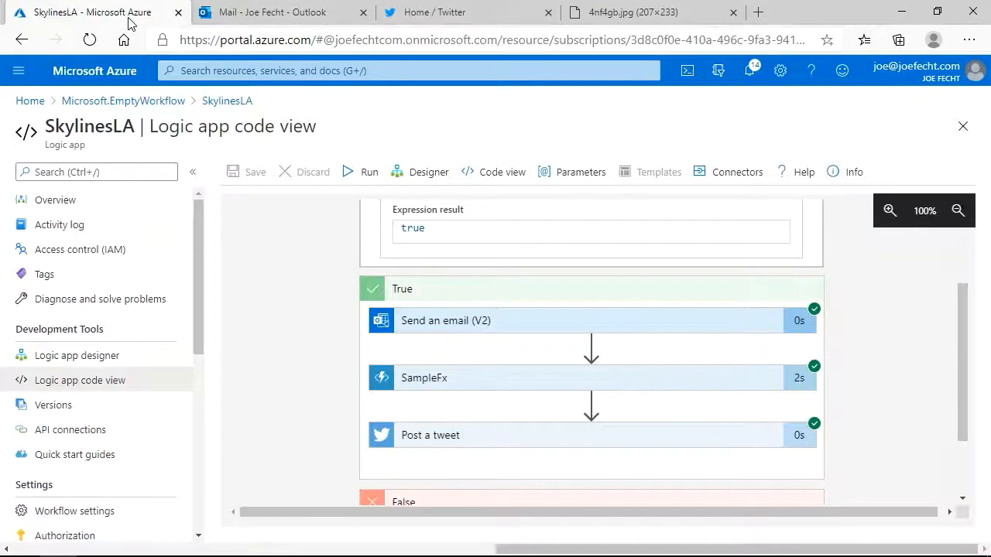
{"action": "left_click", "coordinate": [362, 171]}
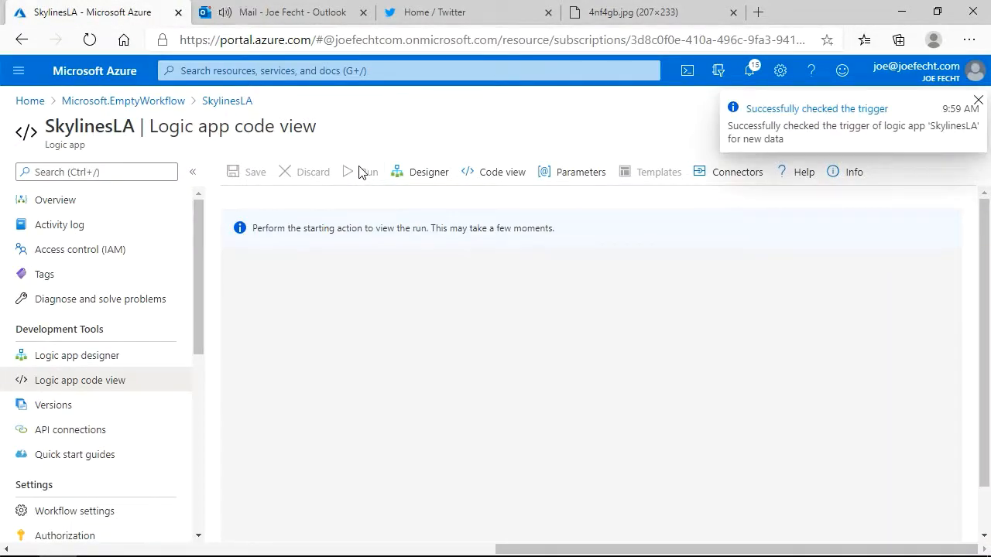
{"action": "left_click", "coordinate": [306, 13]}
{"action": "left_click", "coordinate": [328, 239]}
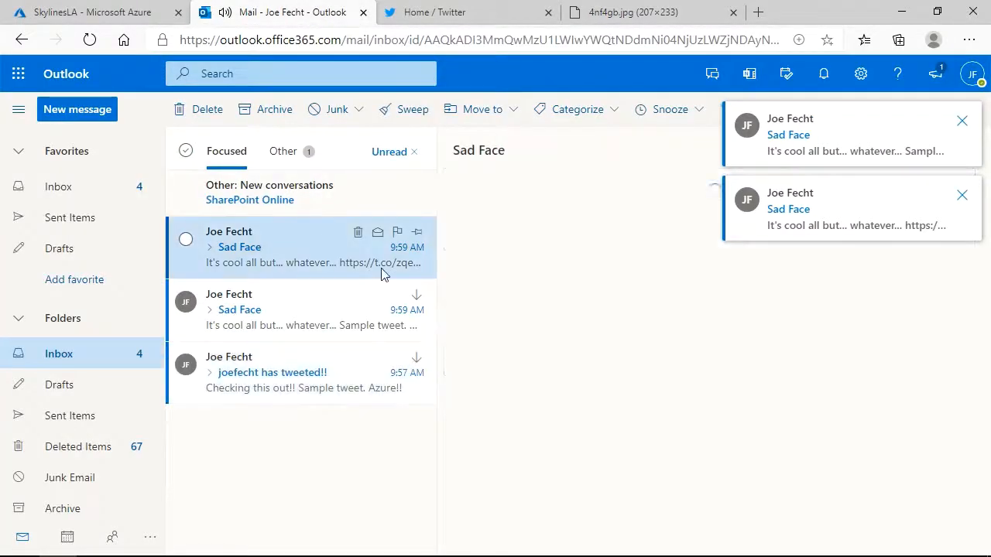
{"action": "left_click_drag", "start_coordinate": [512, 281], "coordinate": [604, 326]}
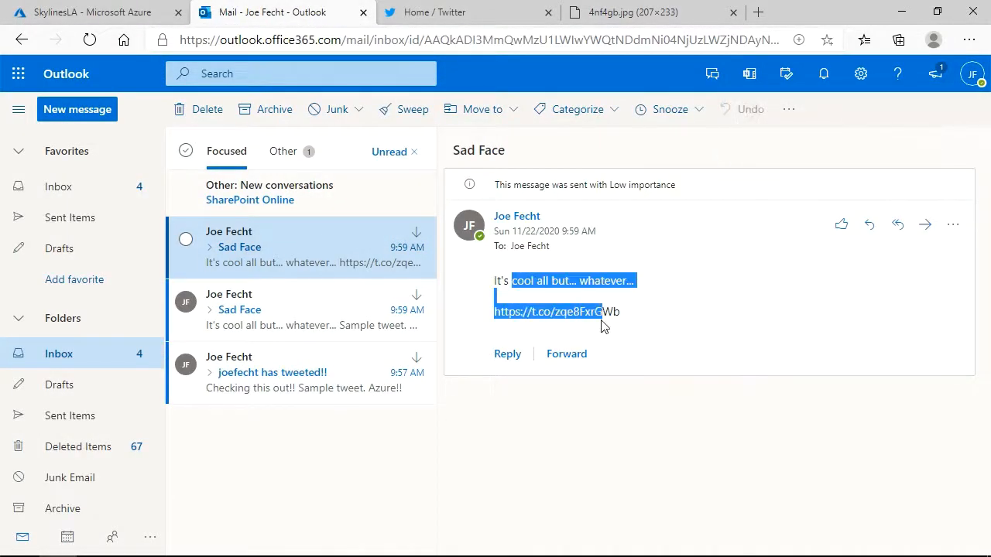
{"action": "left_click", "coordinate": [433, 13]}
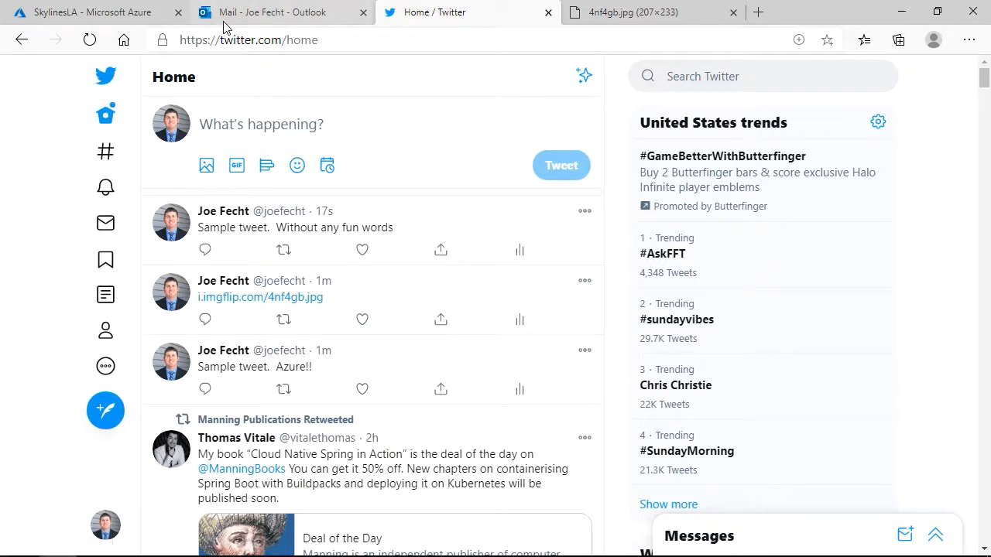
{"action": "left_click", "coordinate": [261, 16]}
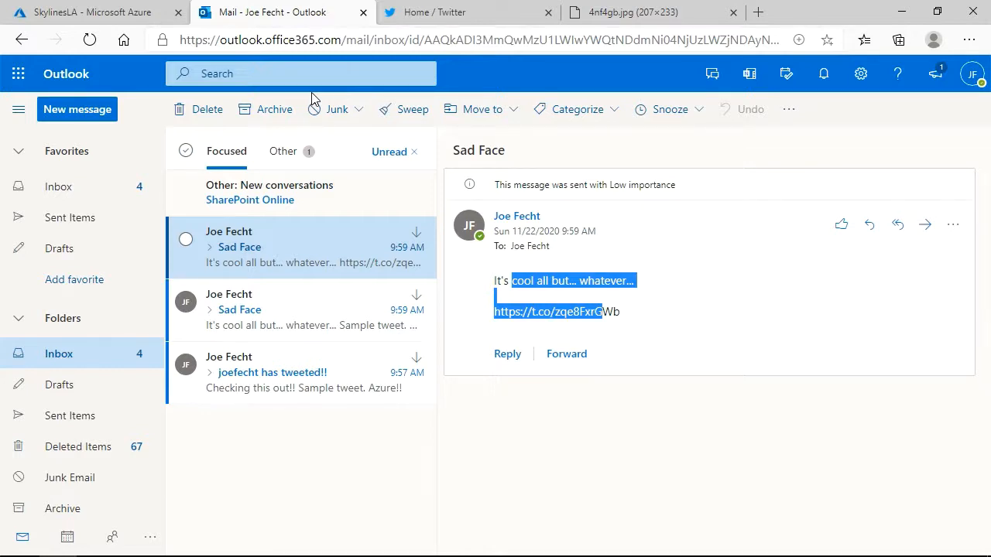
Return to the Azure portal and examine the run's trigger inputs and outputs, condition result, and True and False branch actions.
{"action": "left_click", "coordinate": [90, 12]}
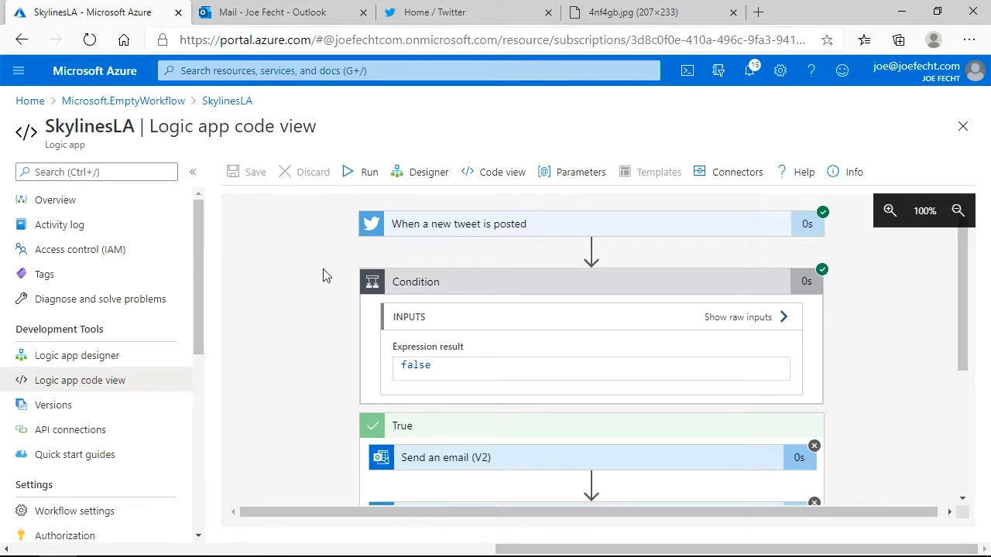
{"action": "left_click", "coordinate": [408, 232]}
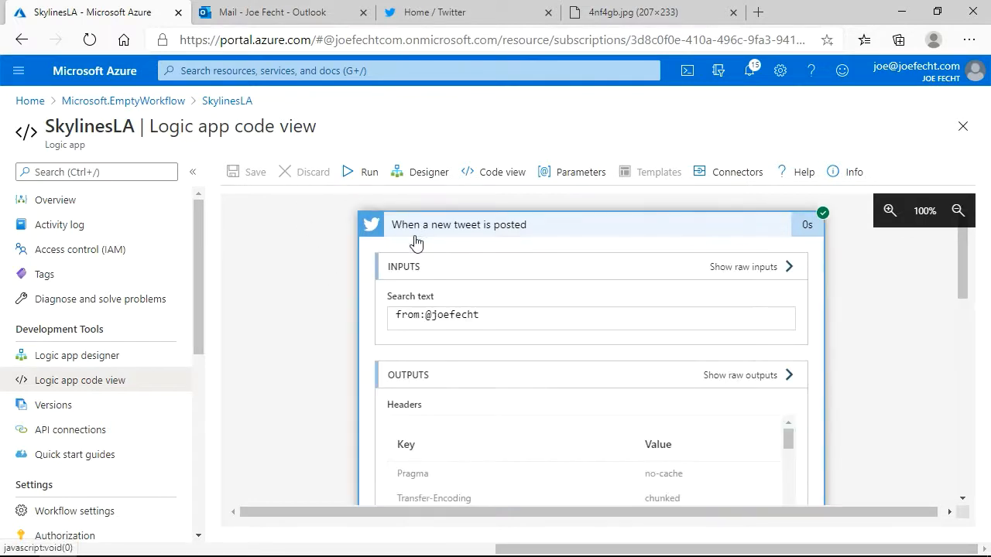
{"action": "scroll", "coordinate": [453, 320], "scroll_direction": "down", "scroll_amount": 3}
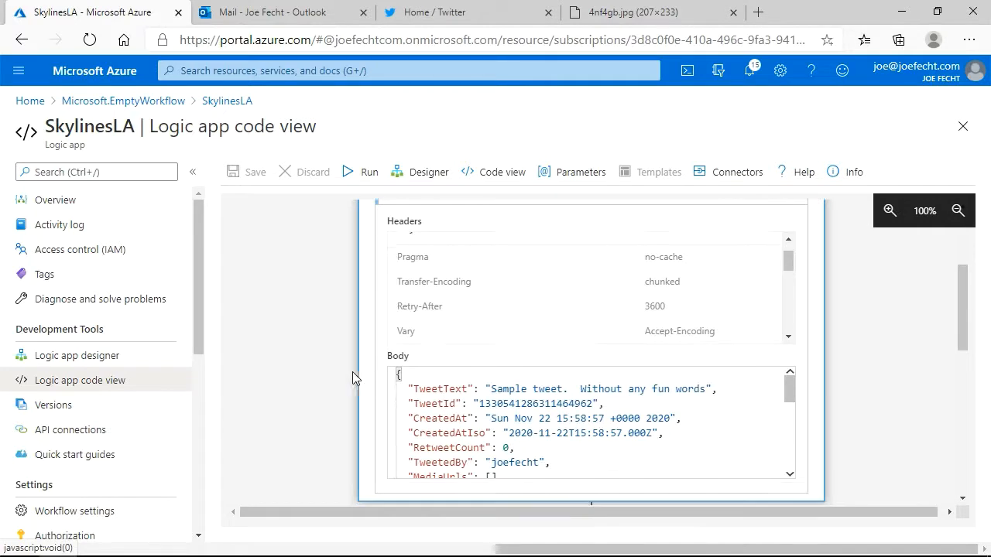
{"action": "scroll", "coordinate": [352, 378], "scroll_direction": "down", "scroll_amount": 6}
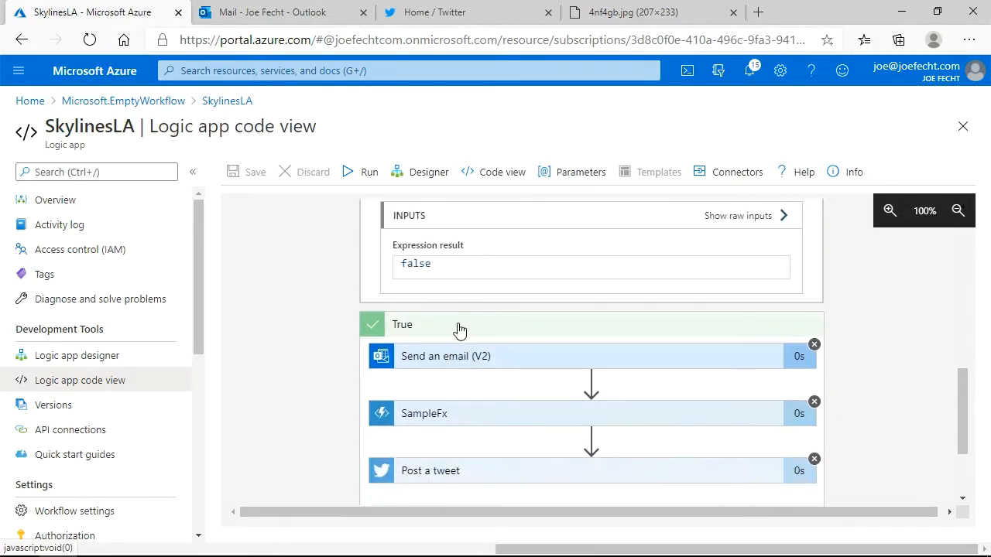
{"action": "scroll", "coordinate": [458, 330], "scroll_direction": "up", "scroll_amount": 2}
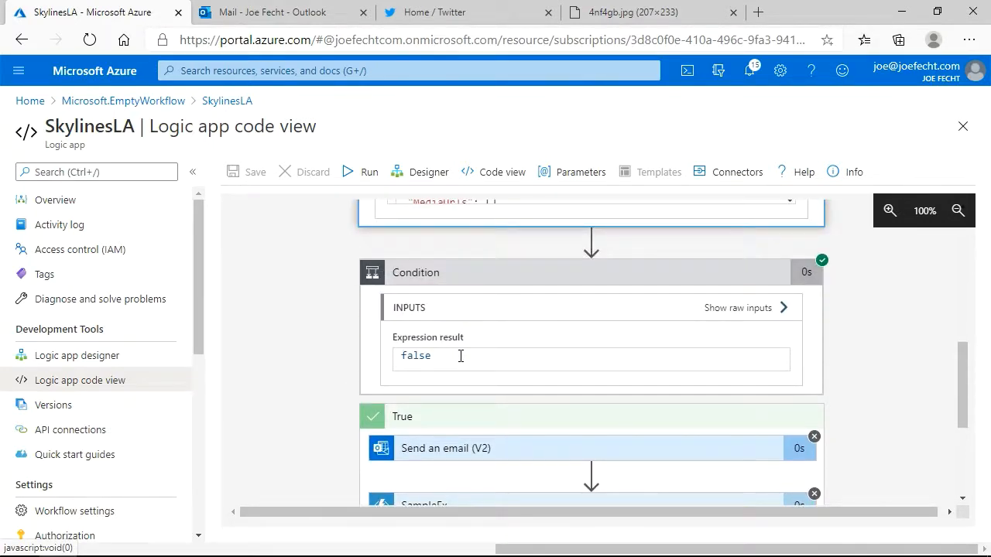
{"action": "scroll", "coordinate": [461, 356], "scroll_direction": "down", "scroll_amount": 2}
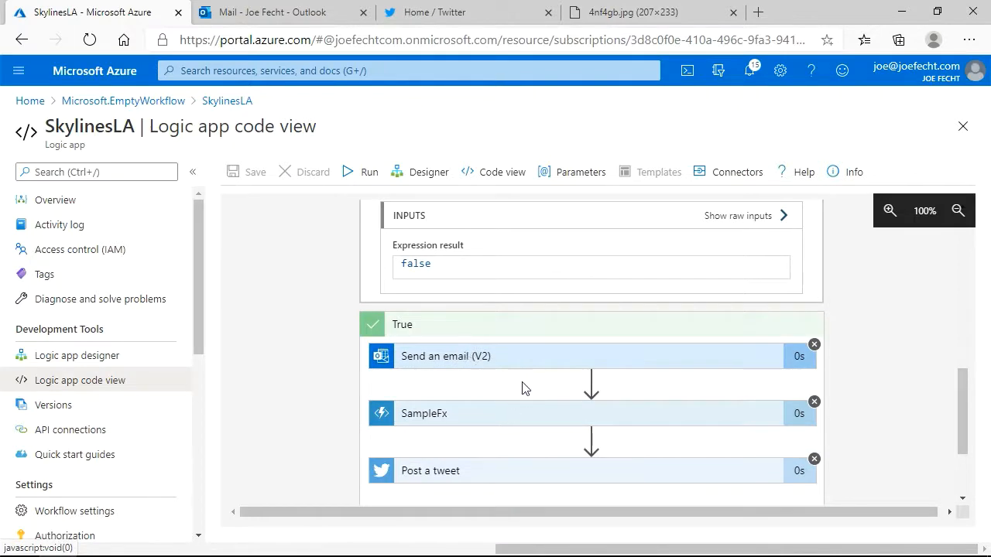
{"action": "scroll", "coordinate": [522, 388], "scroll_direction": "down", "scroll_amount": 3}
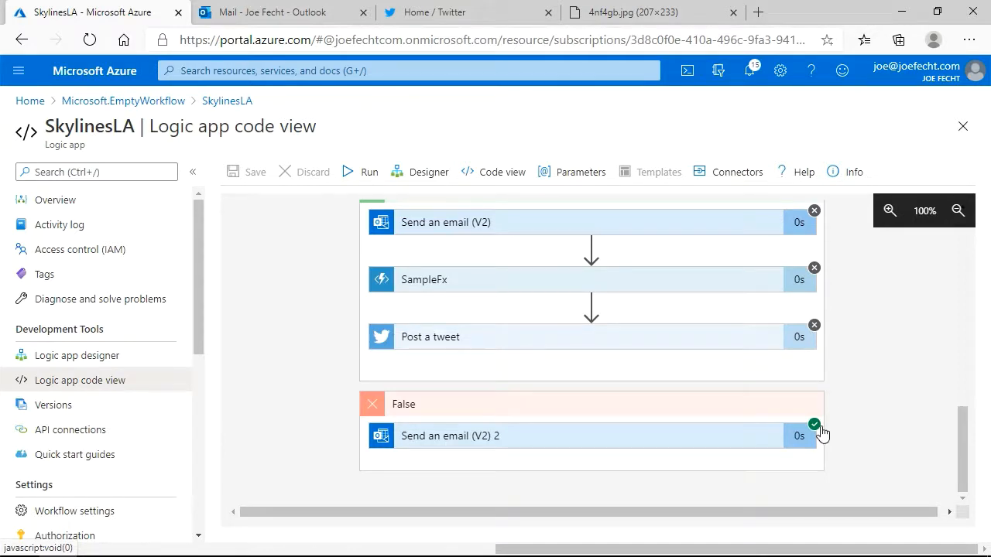
{"action": "scroll", "coordinate": [821, 430], "scroll_direction": "up", "scroll_amount": 2}
{"action": "scroll", "coordinate": [807, 408], "scroll_direction": "up", "scroll_amount": 8}
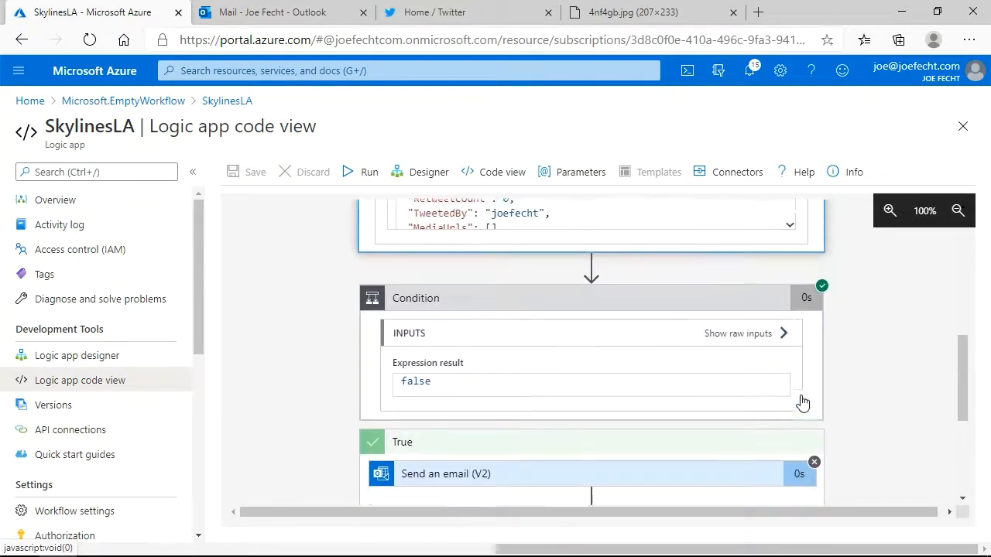
{"action": "scroll", "coordinate": [803, 371], "scroll_direction": "up", "scroll_amount": 2}
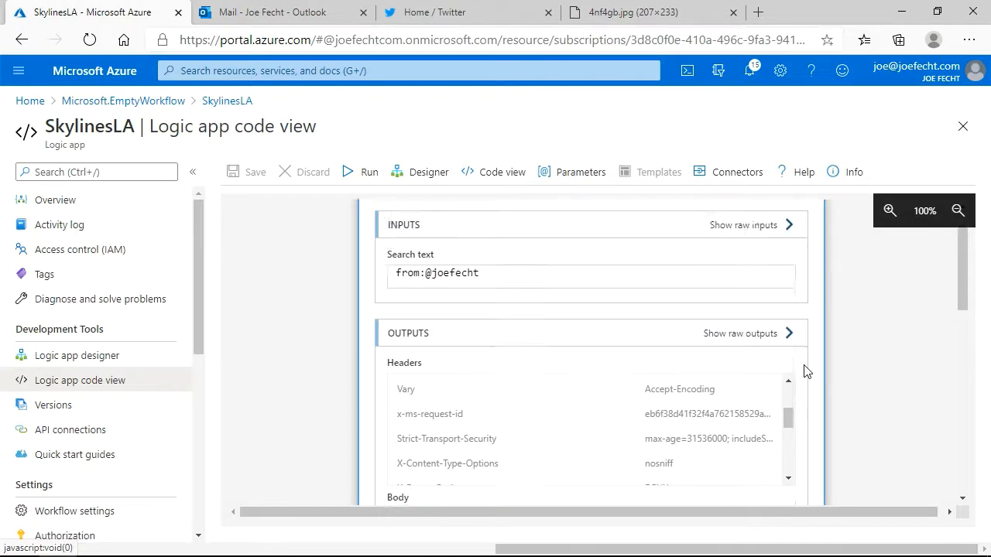
Try setting the new-tweet trigger's check interval to 10 minutes in the designer, and examine the condition's settings.
{"action": "left_click", "coordinate": [89, 360]}
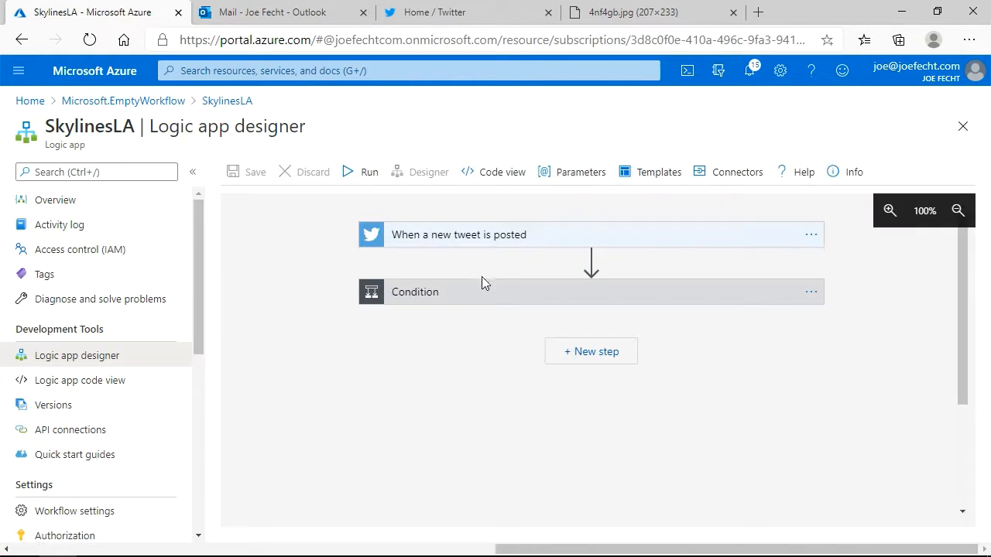
{"action": "left_click", "coordinate": [486, 242]}
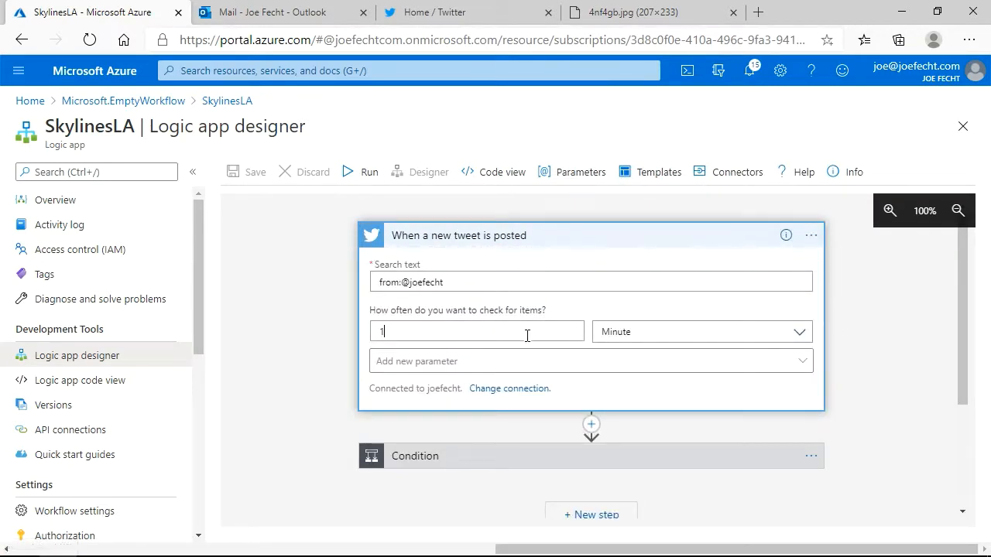
{"action": "type", "text": "0"}
{"action": "left_click", "coordinate": [481, 454]}
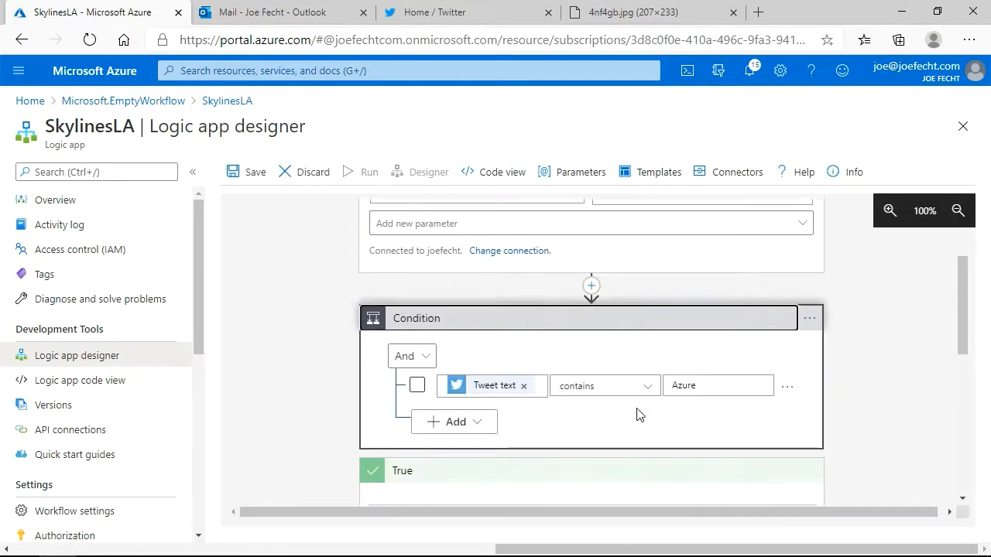
{"action": "scroll", "coordinate": [688, 396], "scroll_direction": "down", "scroll_amount": 2}
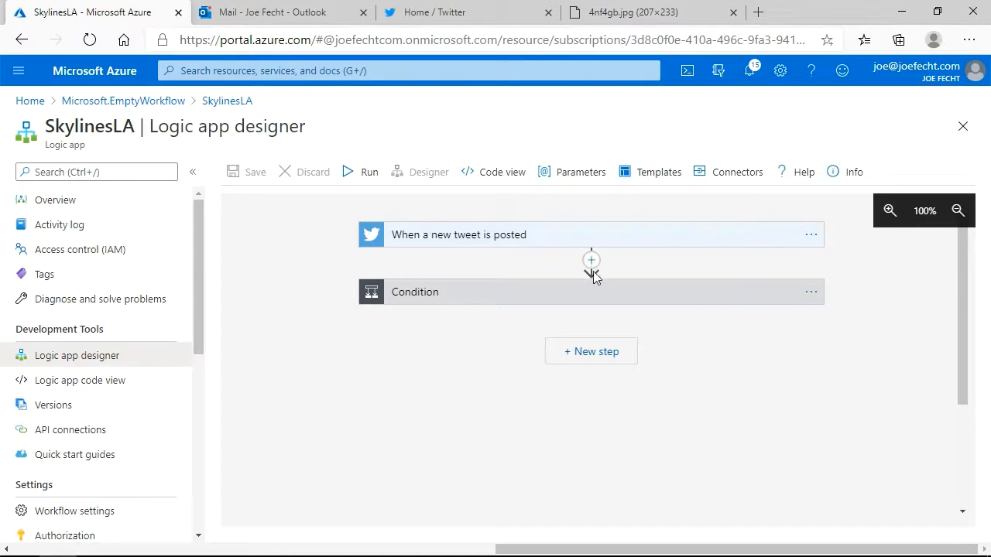
Start adding an action between the new-tweet trigger and the condition, and browse the full list of all available connectors.
{"action": "left_click", "coordinate": [591, 261]}
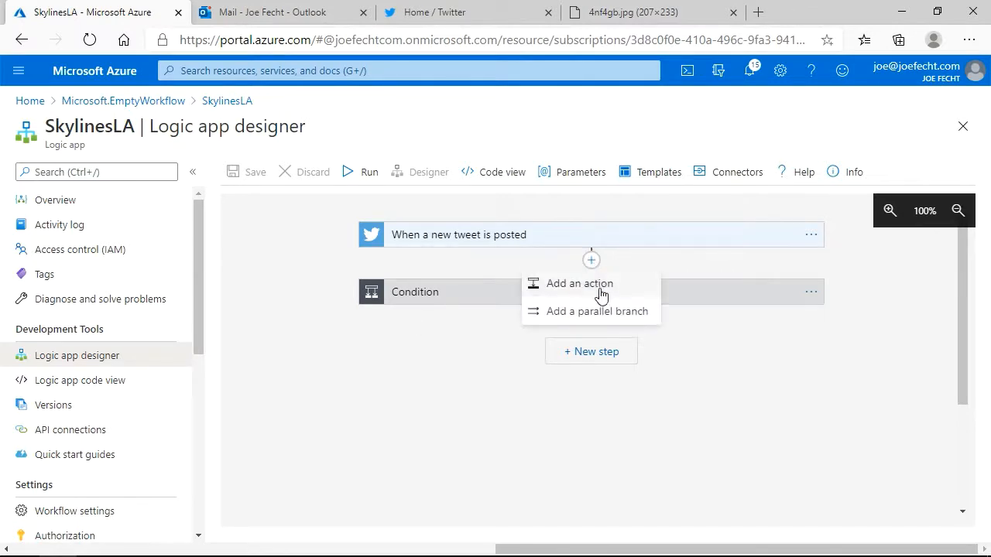
{"action": "left_click", "coordinate": [602, 296]}
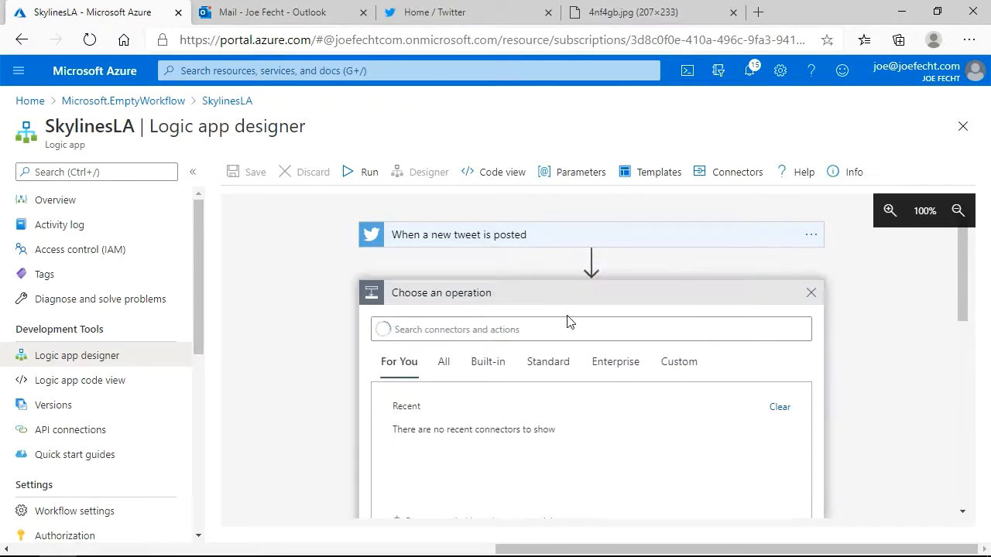
{"action": "left_click", "coordinate": [446, 362]}
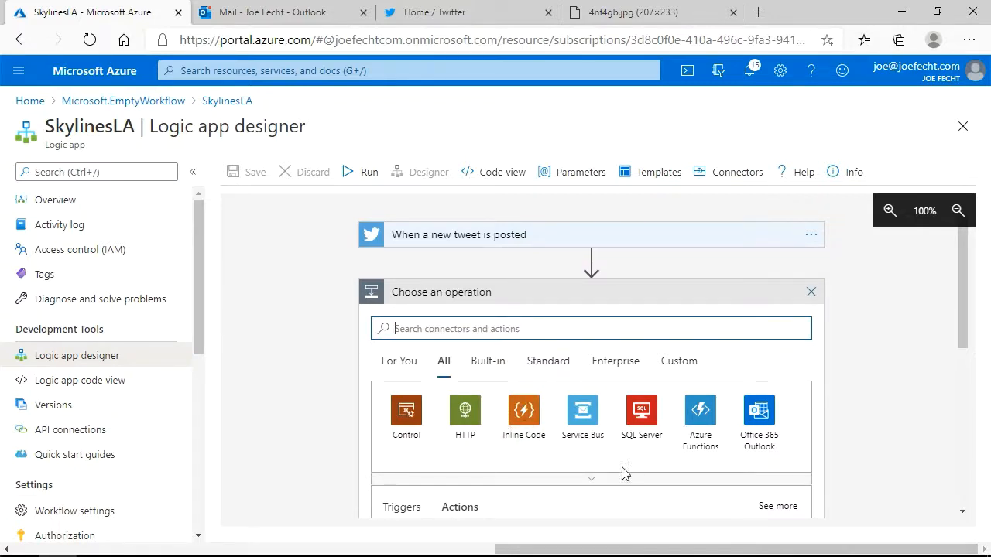
{"action": "left_click", "coordinate": [593, 481]}
{"action": "scroll", "coordinate": [604, 472], "scroll_direction": "down", "scroll_amount": 3}
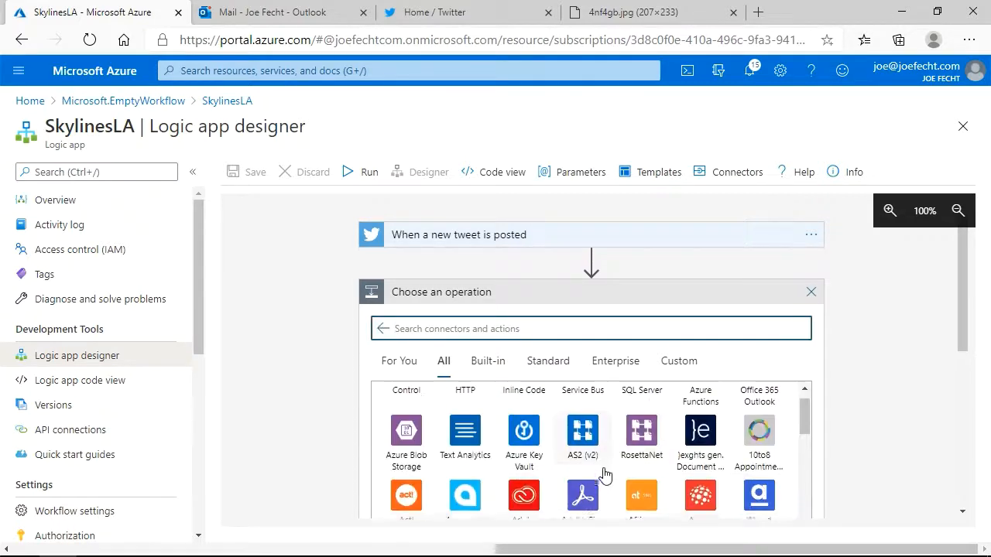
{"action": "scroll", "coordinate": [604, 474], "scroll_direction": "down", "scroll_amount": 5}
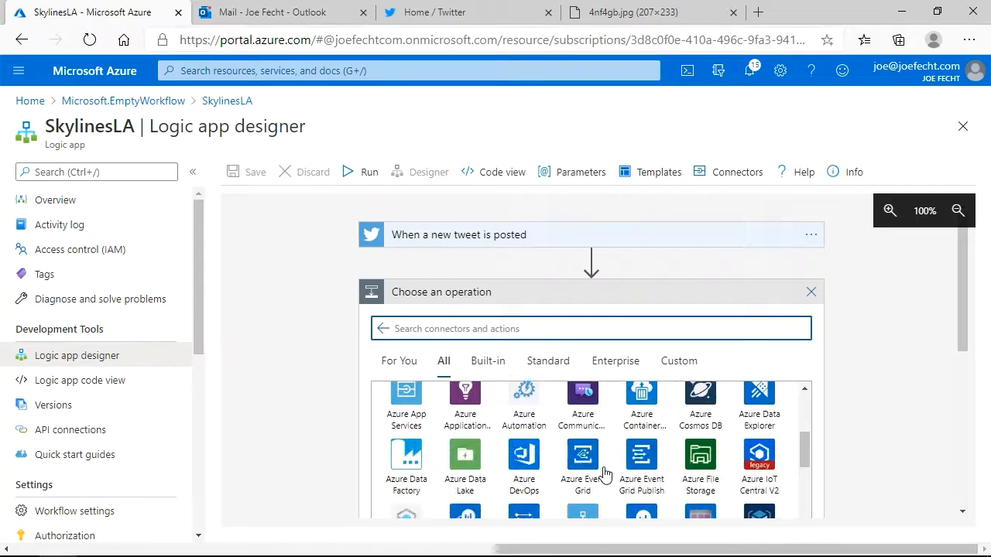
Browse the Built-in, Standard and Enterprise connector categories for the new action.
{"action": "left_click", "coordinate": [475, 361]}
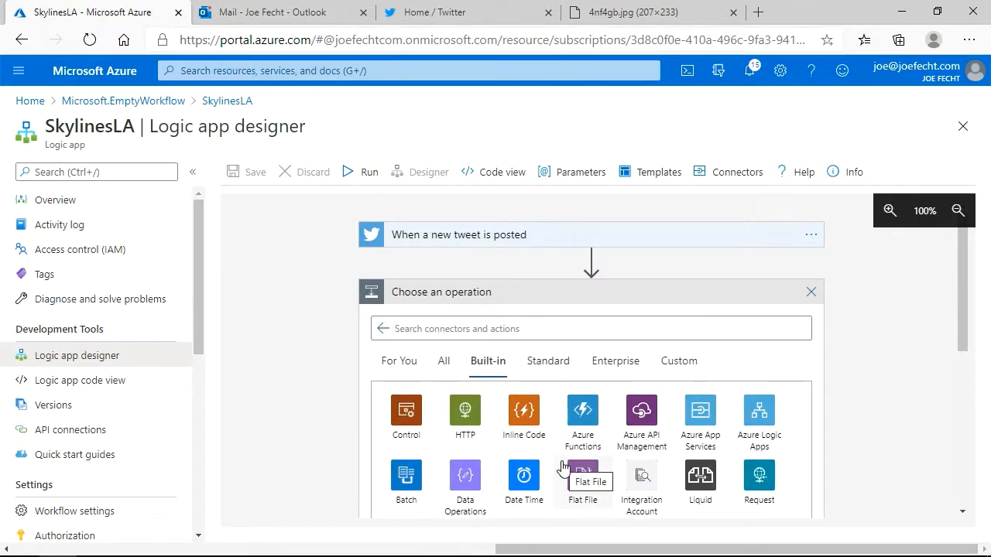
{"action": "left_click", "coordinate": [545, 362]}
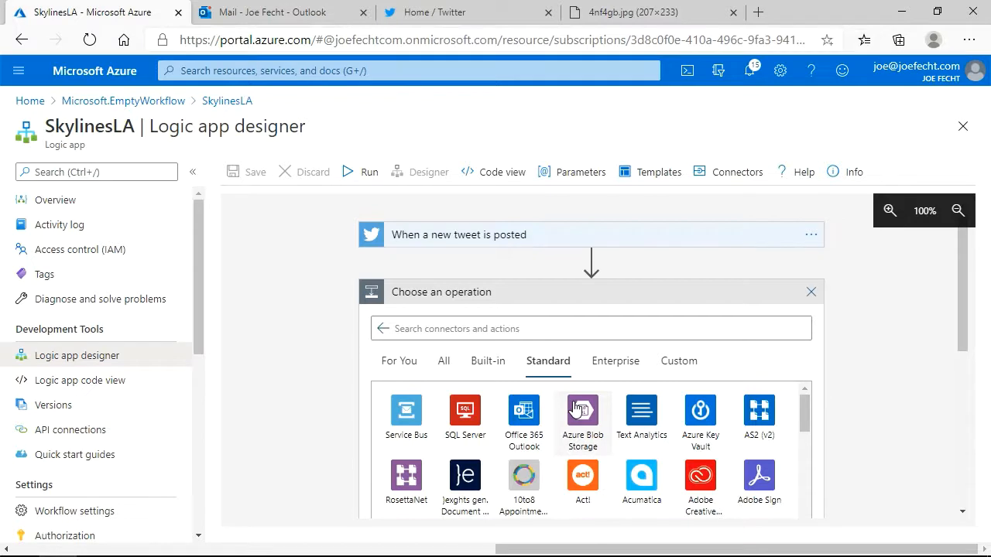
{"action": "scroll", "coordinate": [534, 445], "scroll_direction": "down", "scroll_amount": 3}
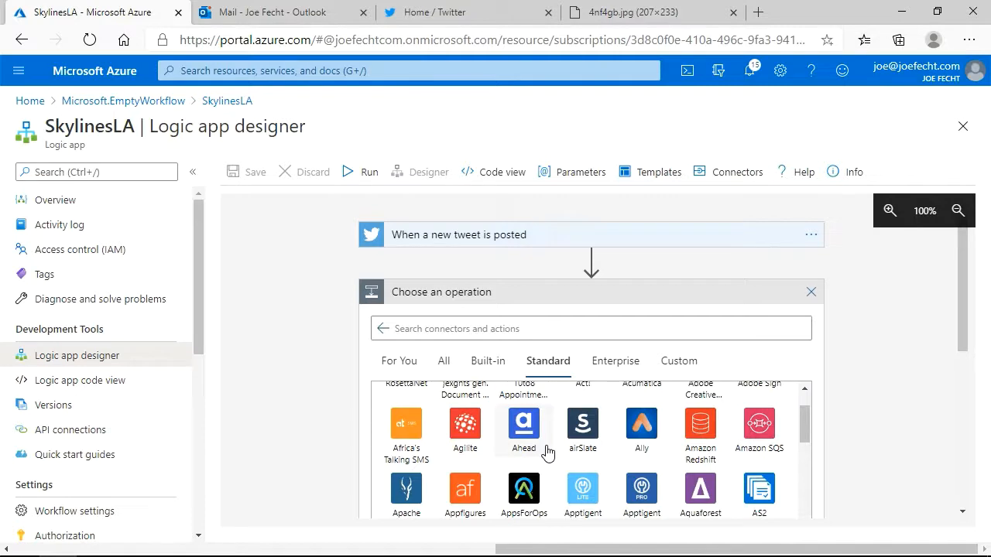
{"action": "scroll", "coordinate": [689, 441], "scroll_direction": "down", "scroll_amount": 12}
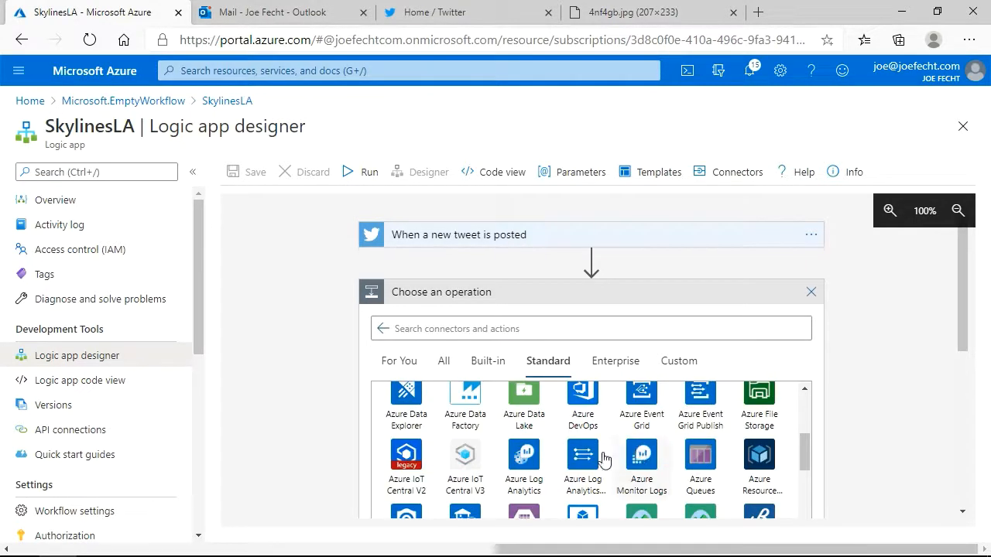
{"action": "scroll", "coordinate": [641, 456], "scroll_direction": "down", "scroll_amount": 3}
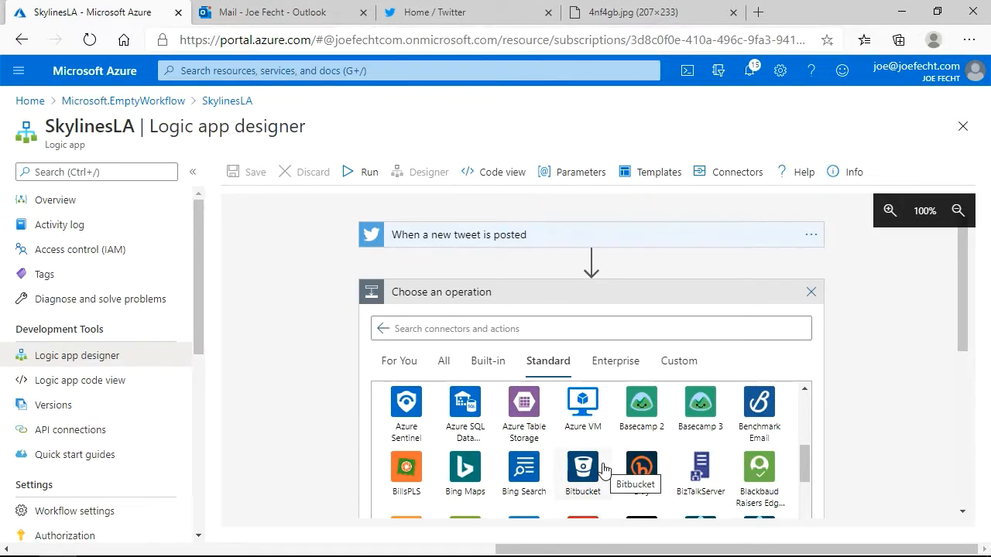
{"action": "left_click", "coordinate": [604, 368]}
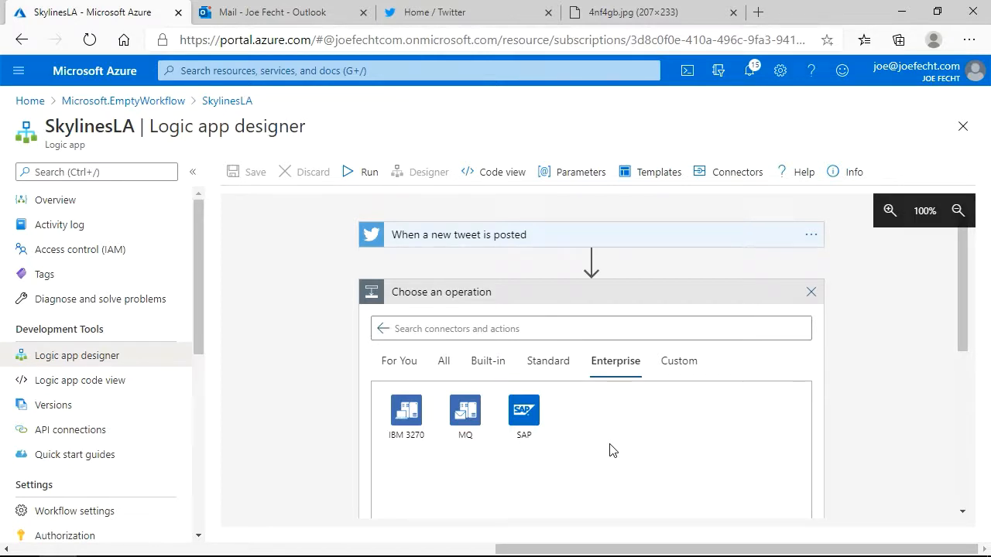
Examine the logic app's JSON definition in code view, and return to the visual designer.
{"action": "left_click", "coordinate": [495, 172]}
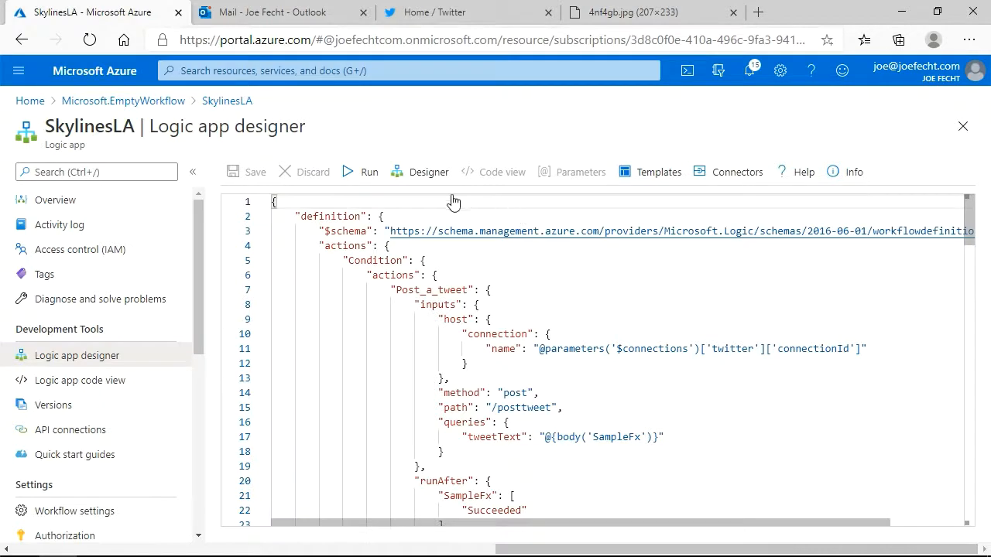
{"action": "left_click", "coordinate": [424, 173]}
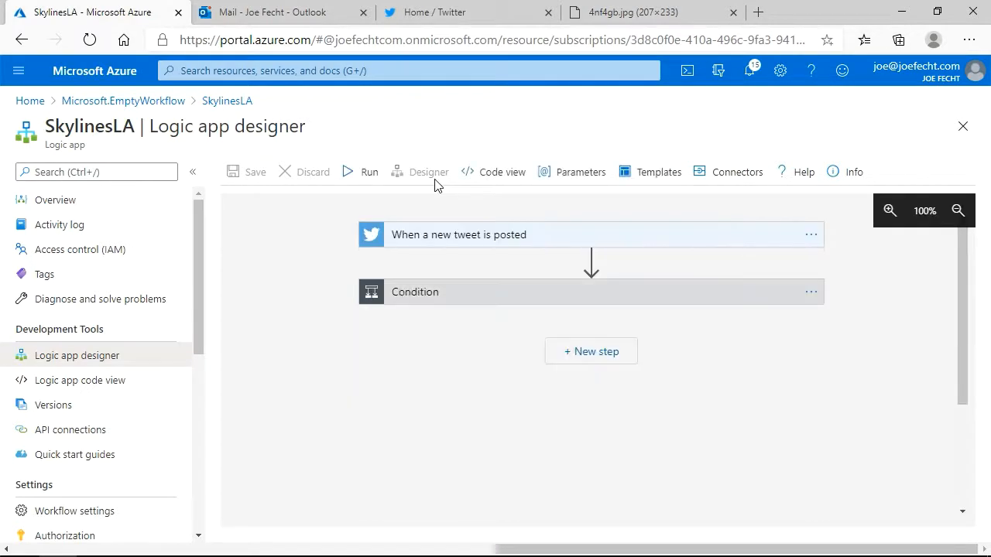